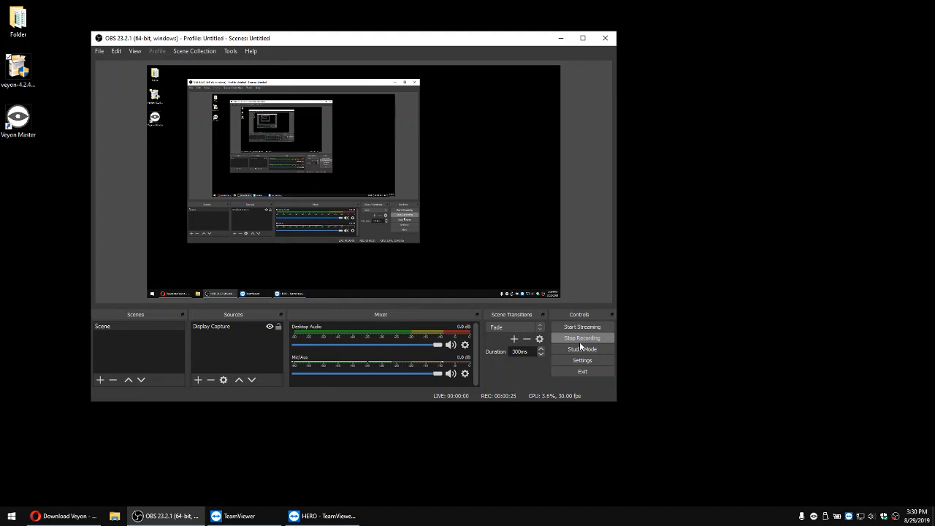
Step: View the Veyon download page in Opera, then start the veyon-4.2.4.0-win64-setup.exe installer from the desktop and clear away the OBS window
{"action": "left_click", "coordinate": [75, 514]}
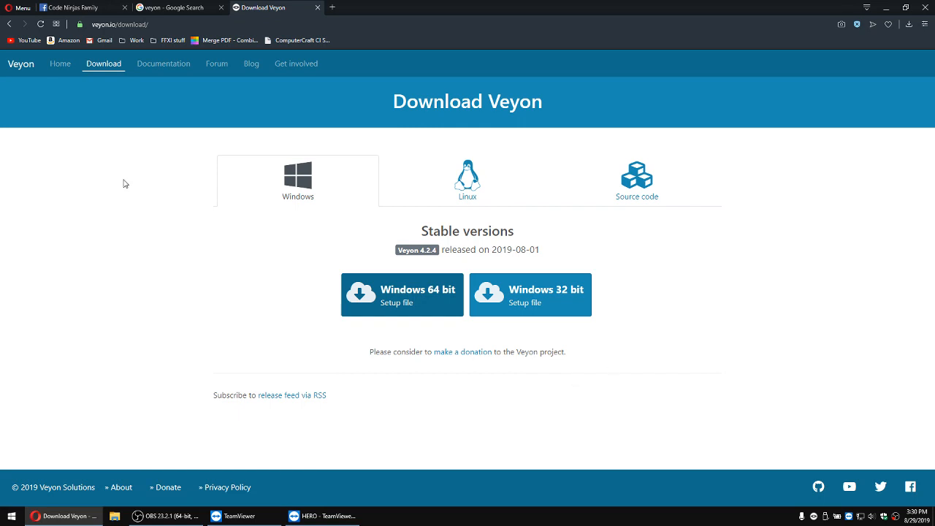
{"action": "left_click", "coordinate": [886, 7]}
{"action": "double_click", "coordinate": [23, 70]}
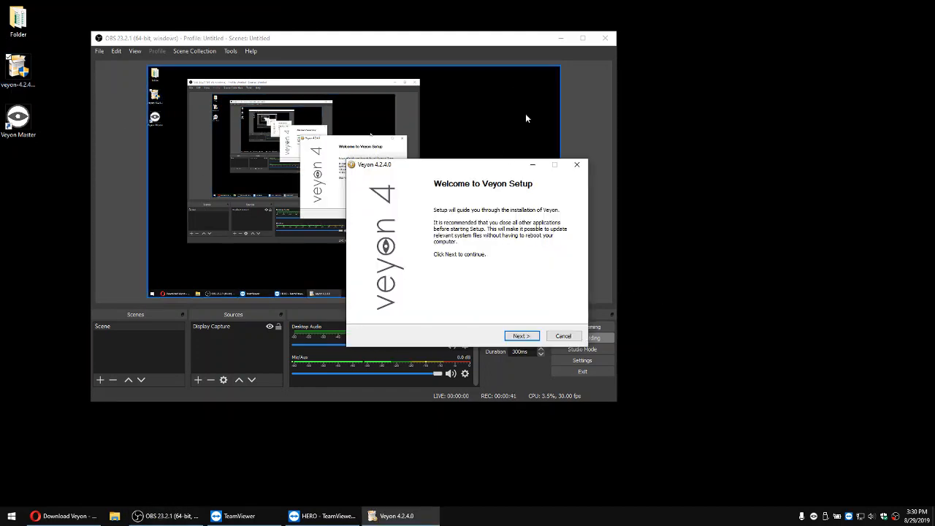
{"action": "left_click", "coordinate": [561, 40]}
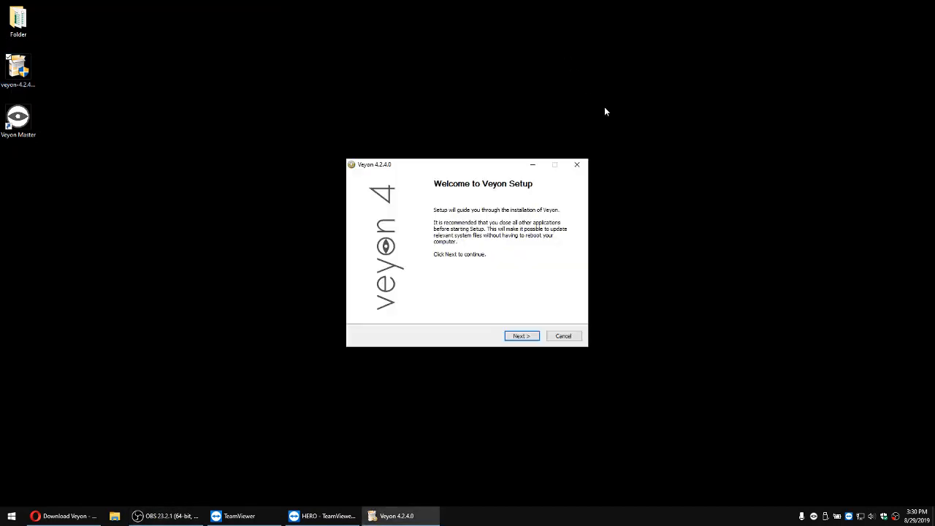
Step: Install Veyon in the default folder with the Service, Master and Interception driver components, and finish setup with Veyon Configurator set to run
{"action": "left_click", "coordinate": [514, 337]}
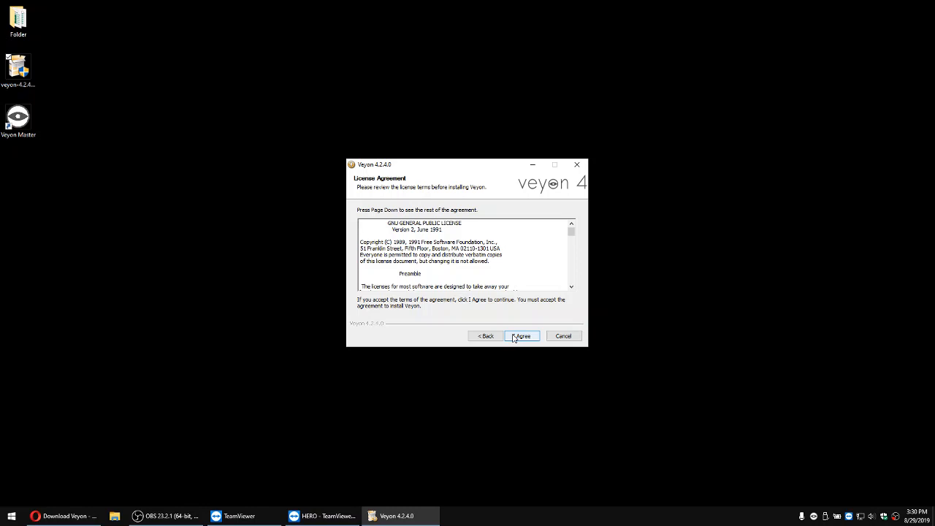
{"action": "left_click", "coordinate": [514, 337]}
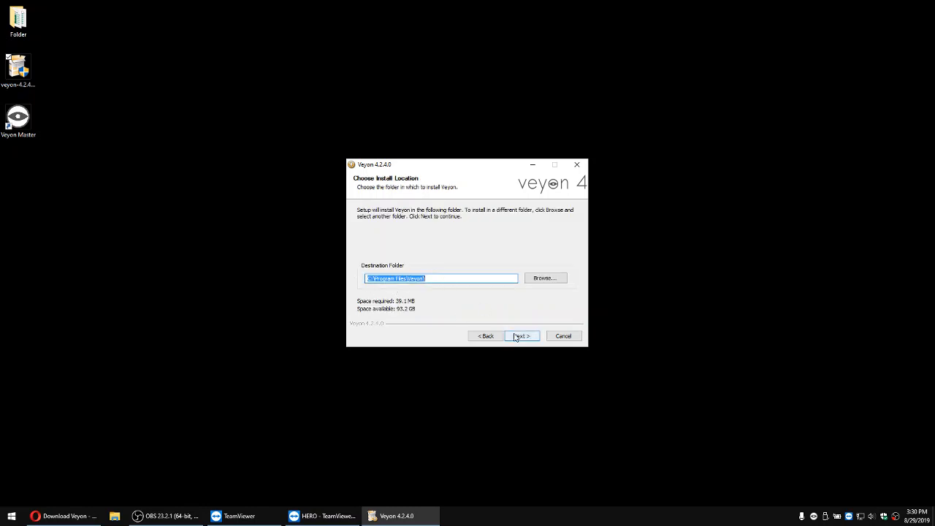
{"action": "left_click", "coordinate": [519, 336]}
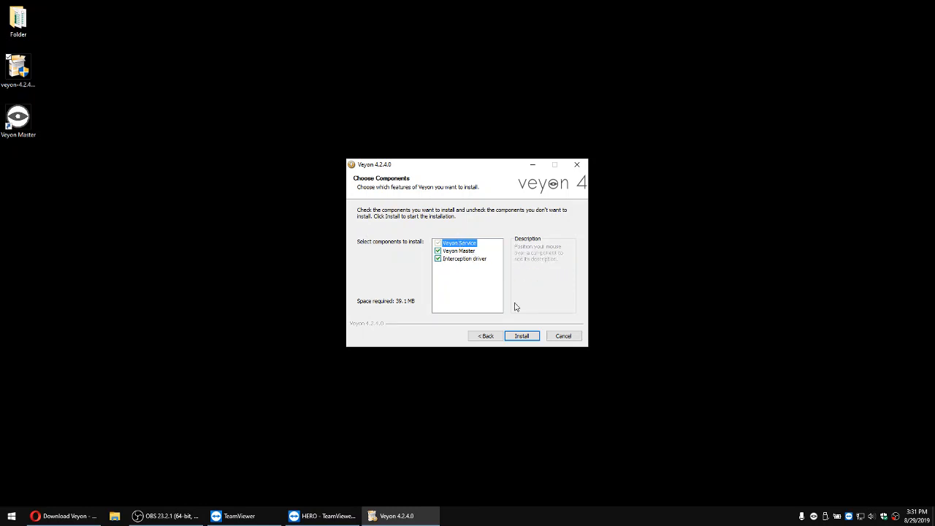
{"action": "left_click", "coordinate": [521, 340]}
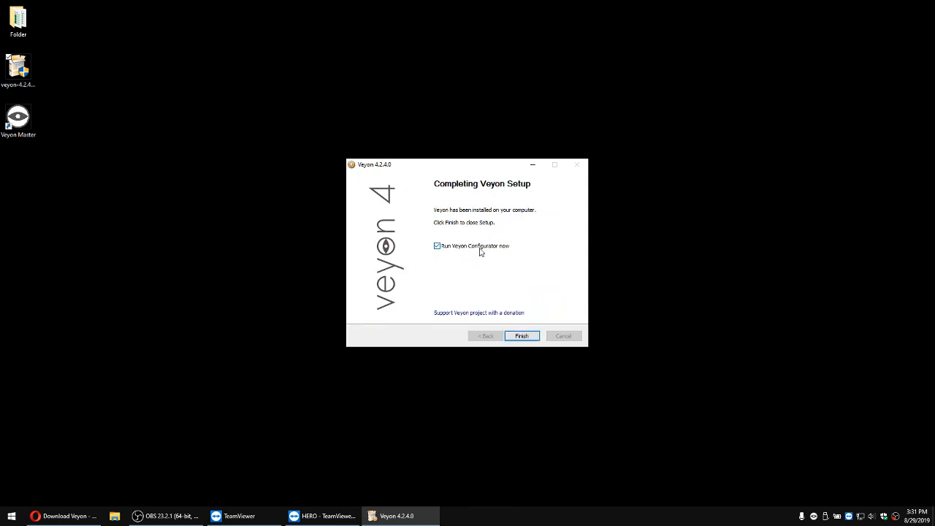
{"action": "left_click", "coordinate": [521, 336]}
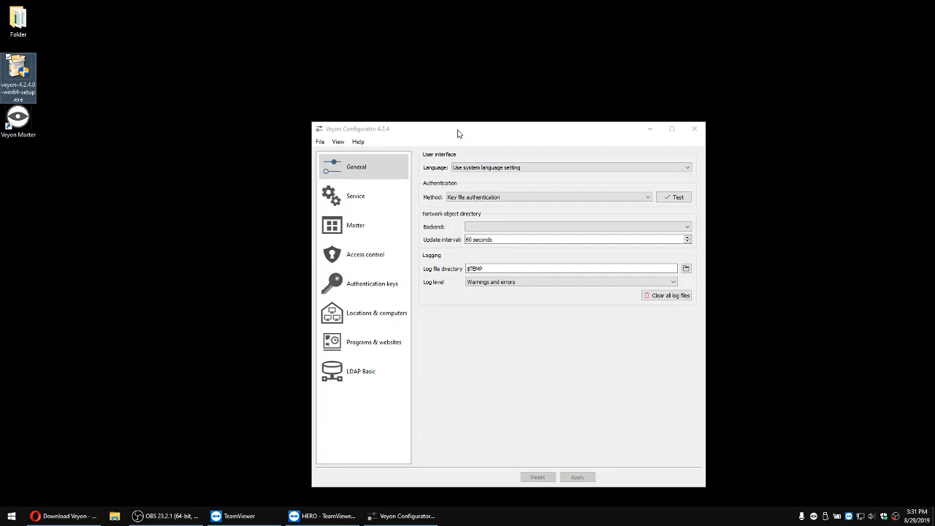
Step: Set the authentication method in the general Veyon settings to Key file authentication
{"action": "left_click_drag", "start_coordinate": [457, 131], "coordinate": [397, 106]}
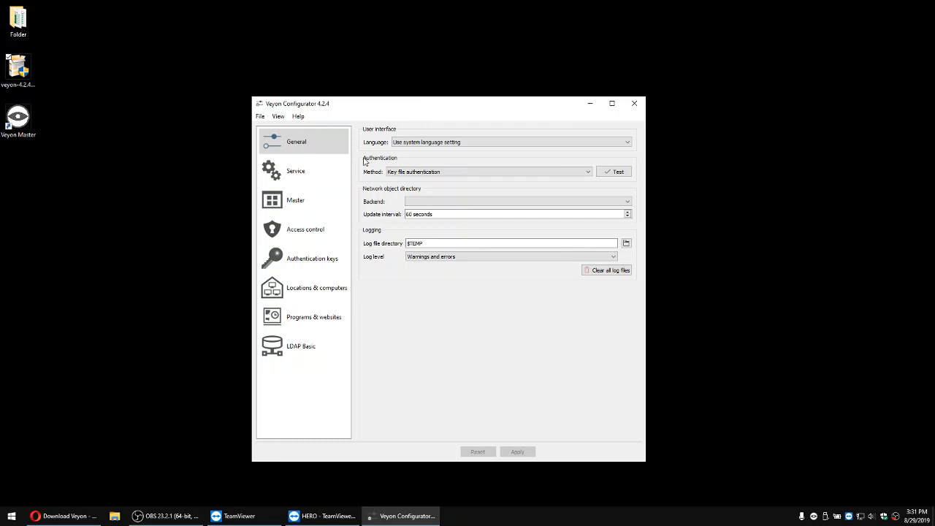
{"action": "left_click", "coordinate": [406, 172]}
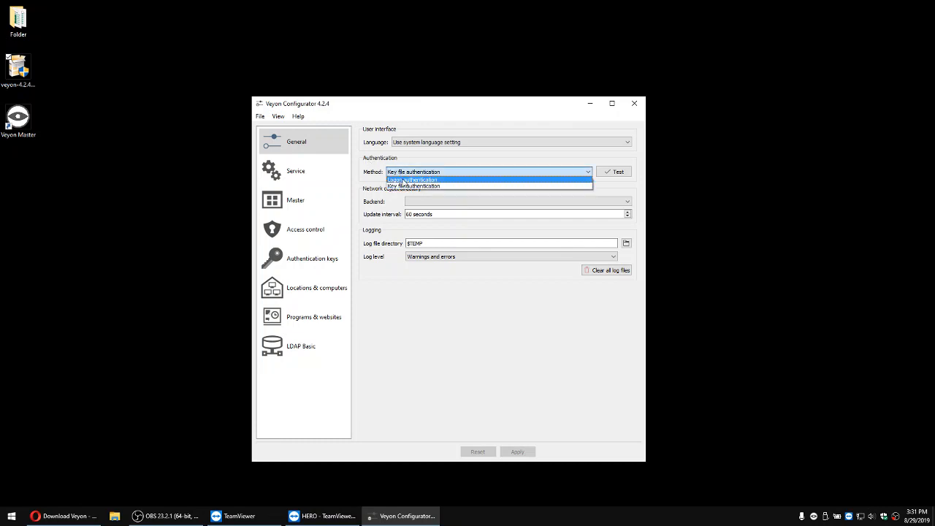
{"action": "left_click", "coordinate": [404, 183]}
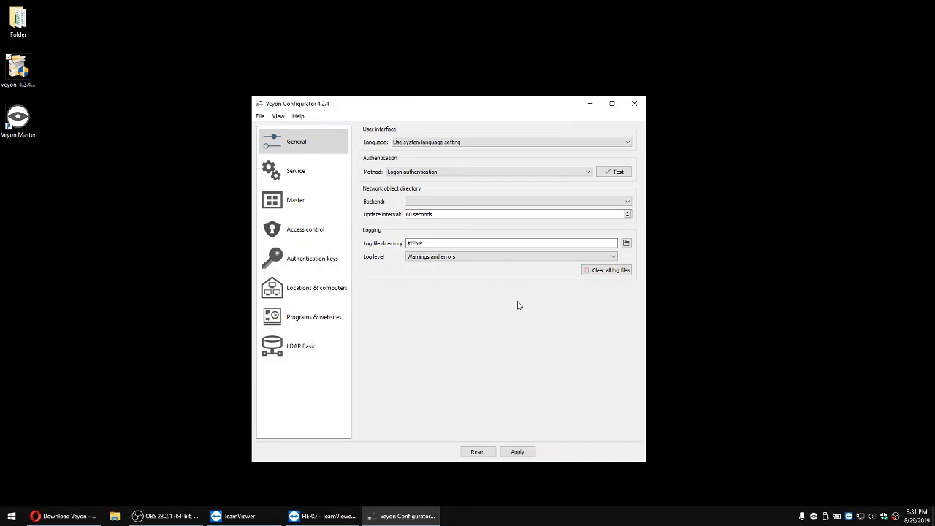
{"action": "left_click", "coordinate": [421, 174]}
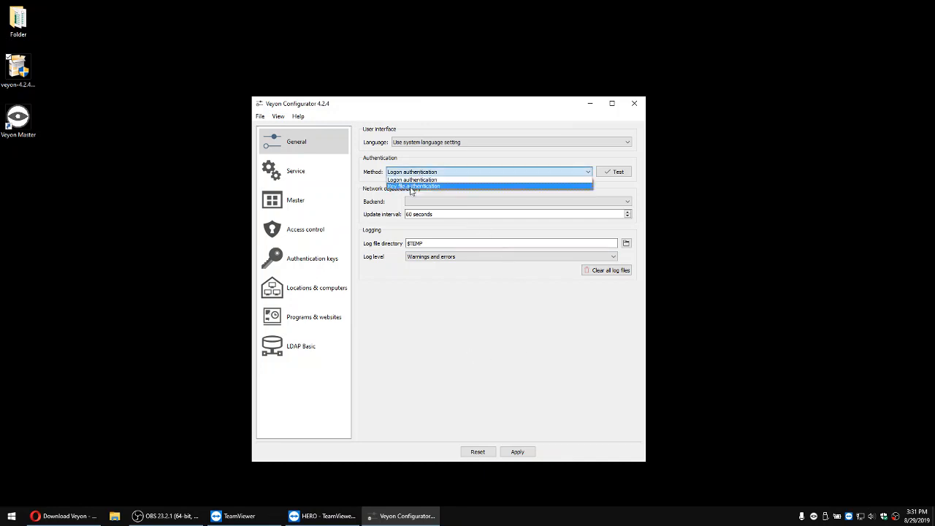
{"action": "left_click", "coordinate": [414, 186]}
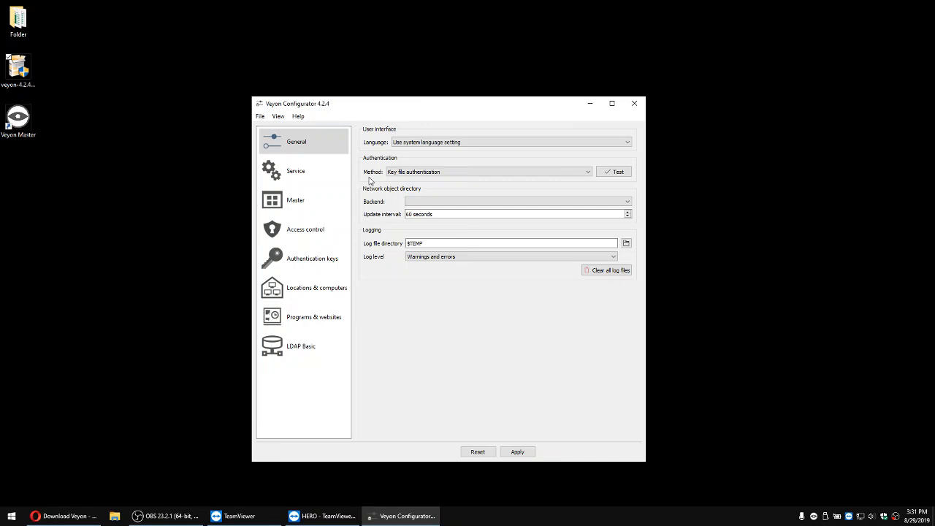
{"action": "left_click", "coordinate": [394, 173]}
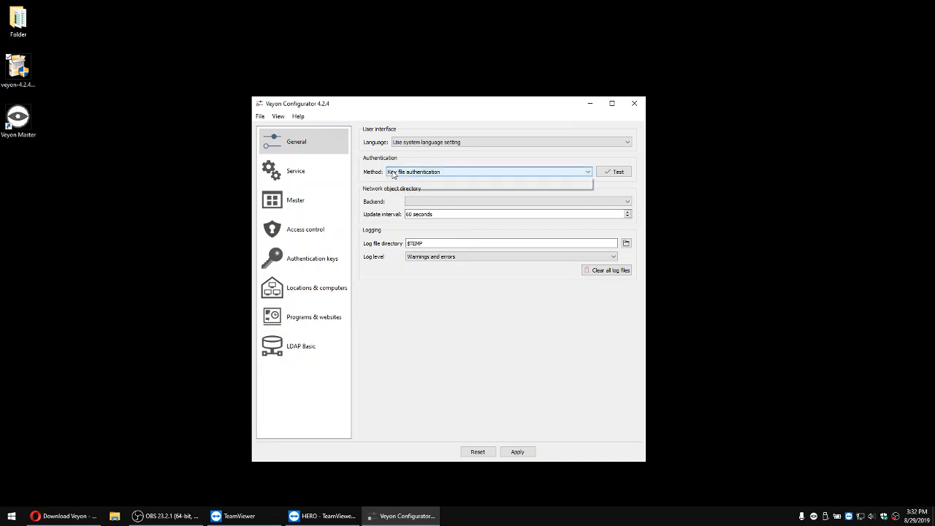
{"action": "left_click", "coordinate": [399, 188]}
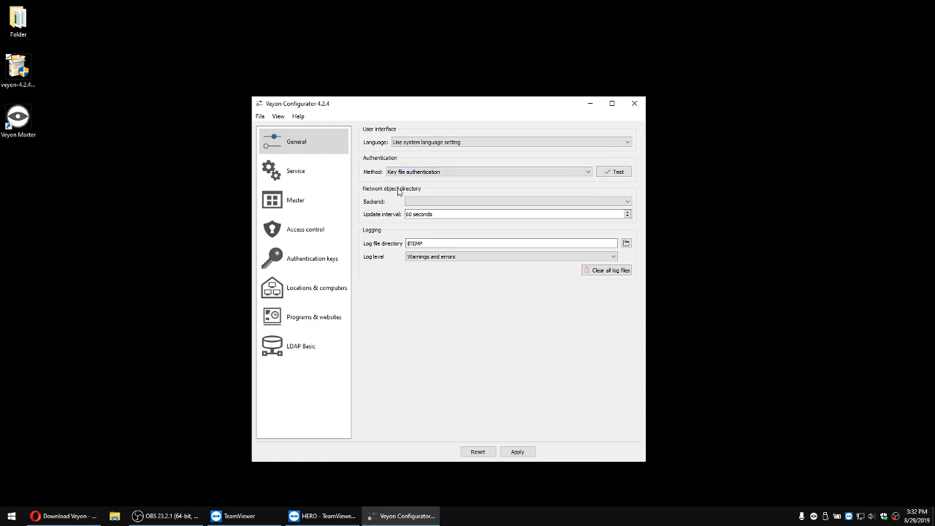
Step: Create an authentication key pair named "sure"
{"action": "left_click", "coordinate": [316, 268]}
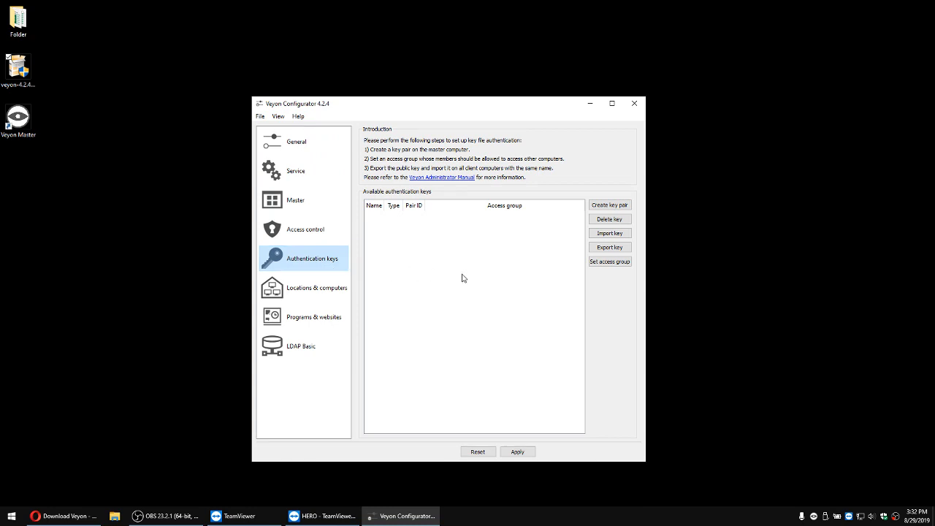
{"action": "left_click", "coordinate": [599, 208]}
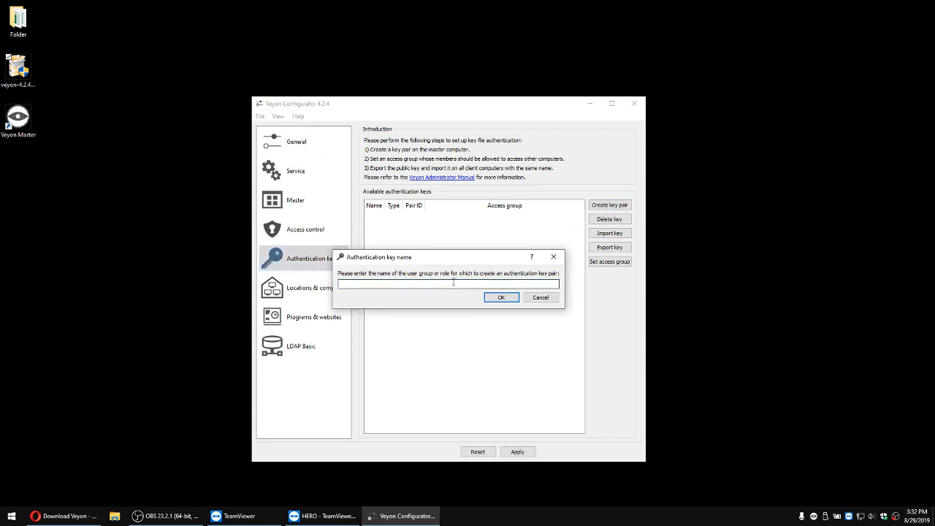
{"action": "type", "text": "sure"}
{"action": "key", "text": "Return"}
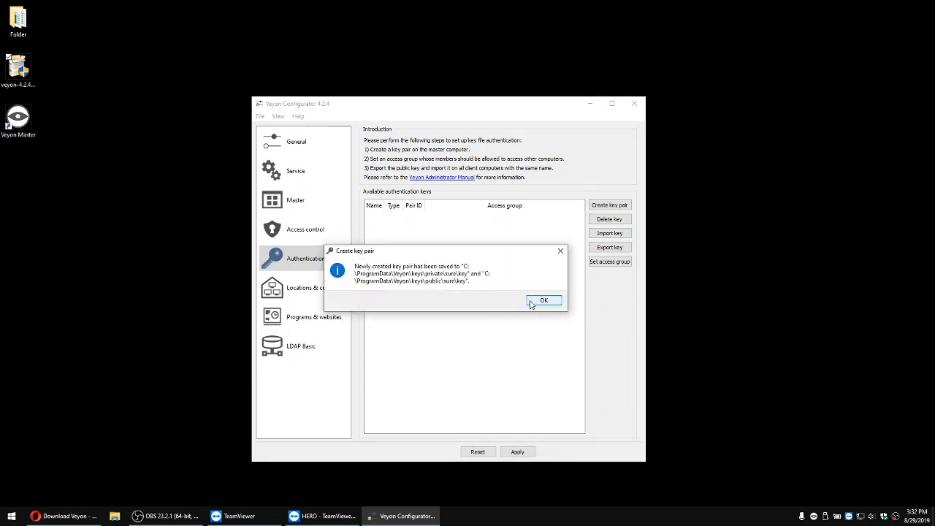
{"action": "left_click", "coordinate": [541, 301]}
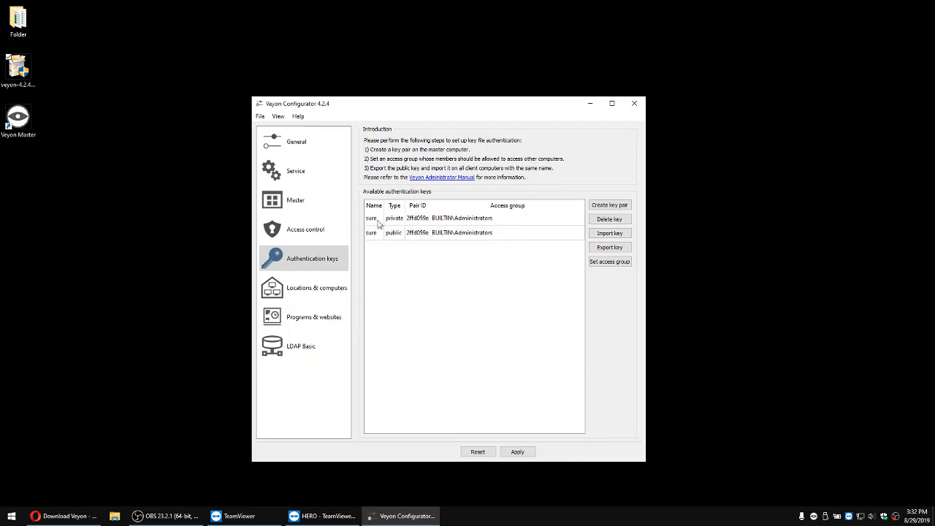
Step: Export the public key of the "sure" pair to the SNEAKERNET (D:) drive as sure_public_key.pem
{"action": "left_click", "coordinate": [377, 221]}
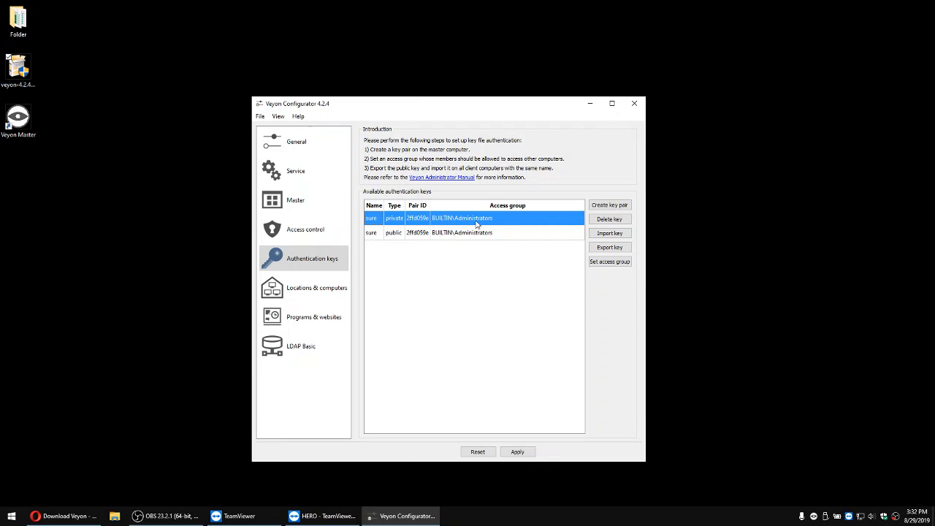
{"action": "left_click", "coordinate": [371, 233]}
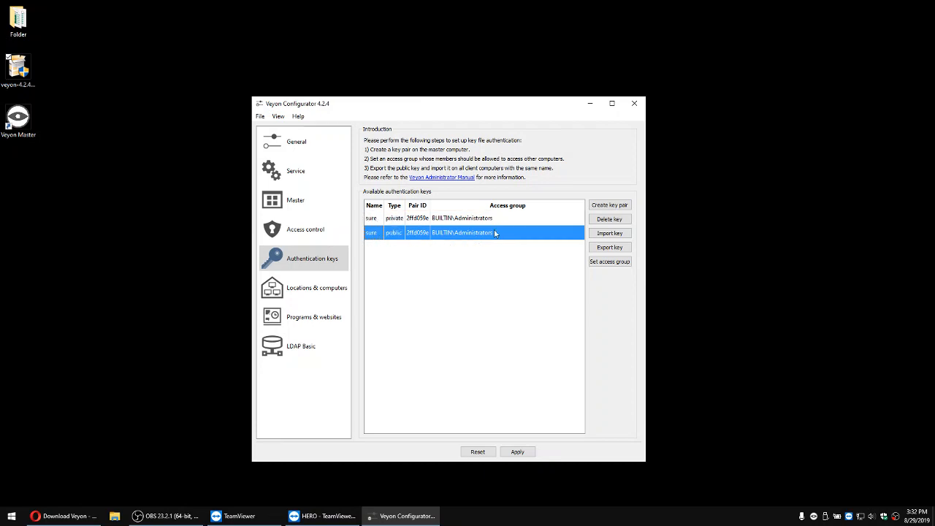
{"action": "left_click", "coordinate": [393, 221]}
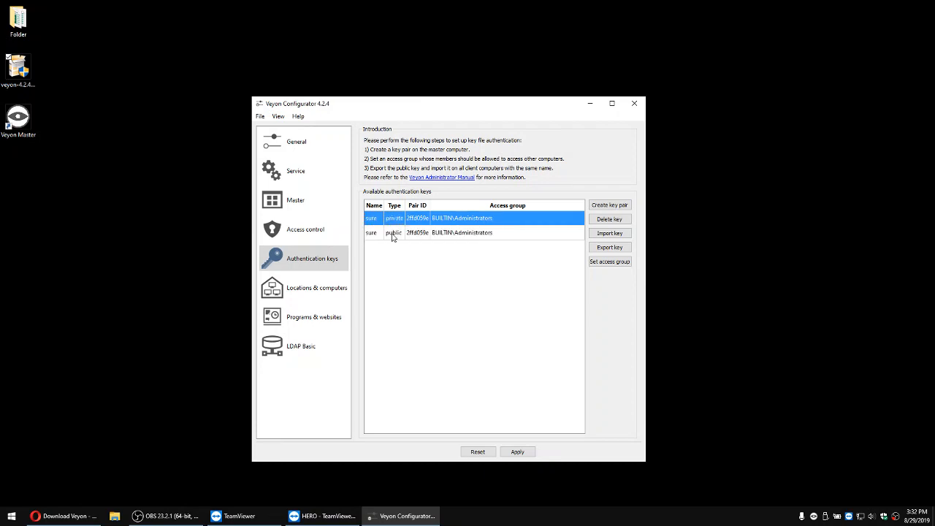
{"action": "left_click", "coordinate": [394, 235]}
{"action": "left_click", "coordinate": [395, 220]}
{"action": "left_click", "coordinate": [393, 235]}
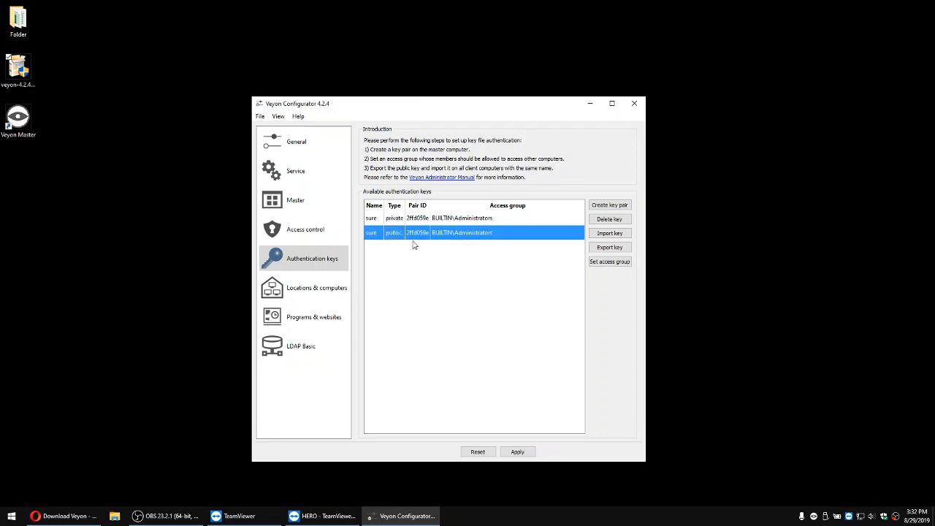
{"action": "left_click", "coordinate": [604, 252]}
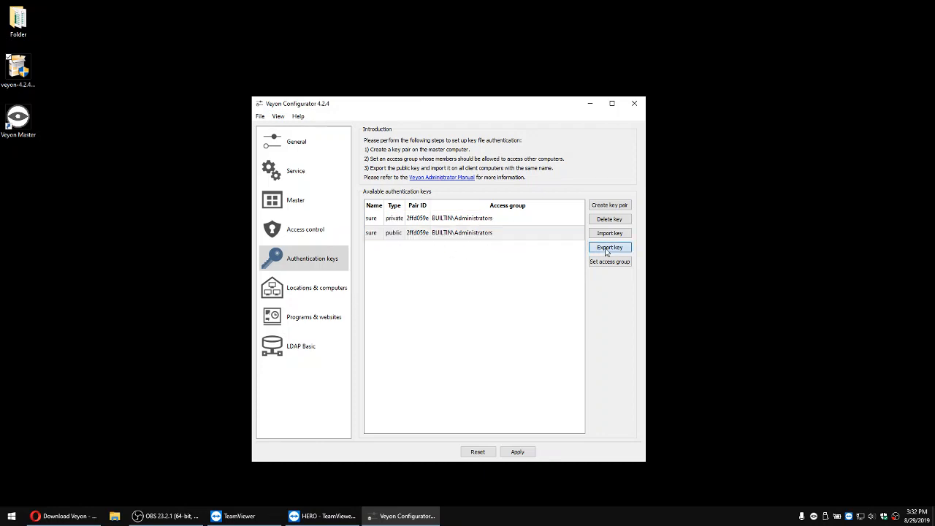
{"action": "scroll", "coordinate": [302, 256], "scroll_direction": "down", "scroll_amount": 4}
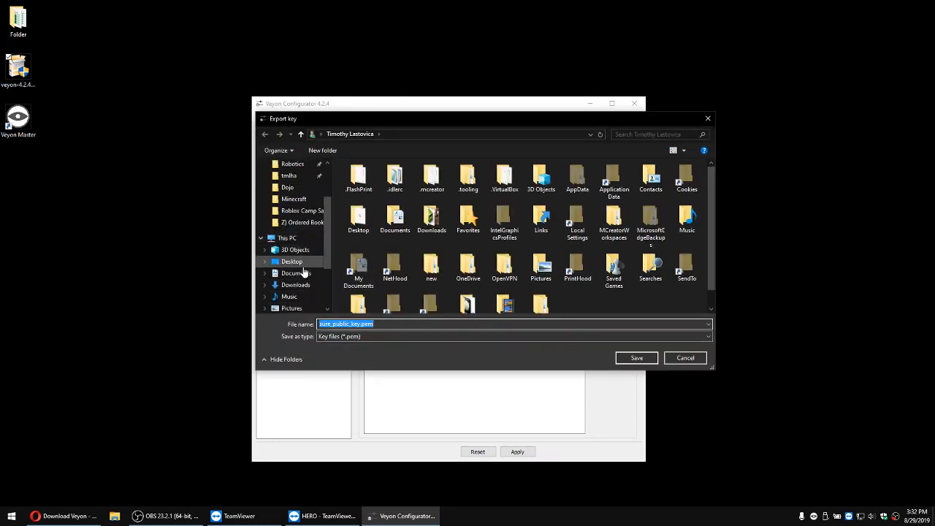
{"action": "left_click", "coordinate": [314, 285]}
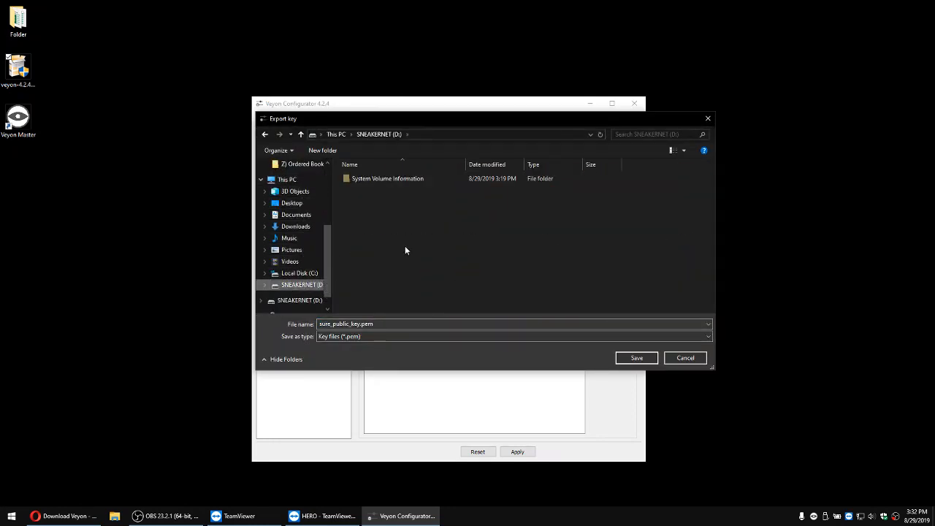
{"action": "left_click", "coordinate": [626, 358]}
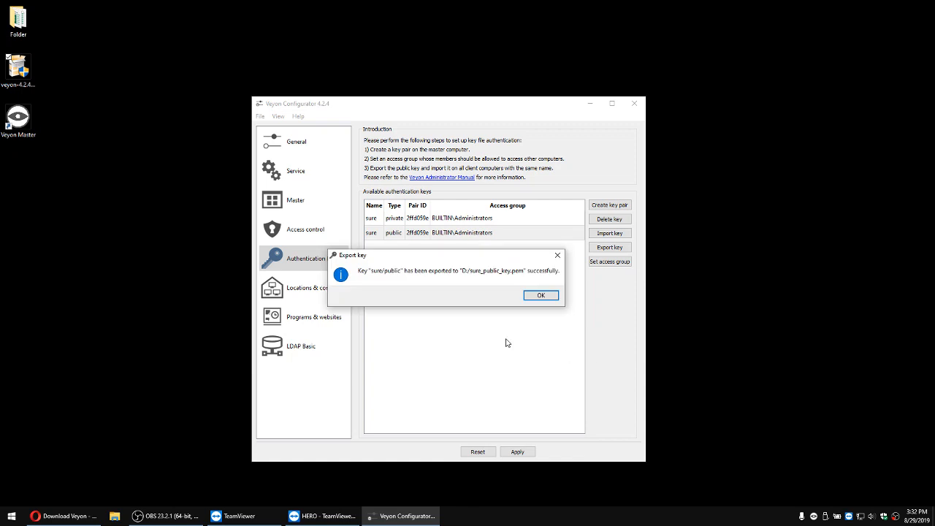
{"action": "left_click", "coordinate": [538, 297]}
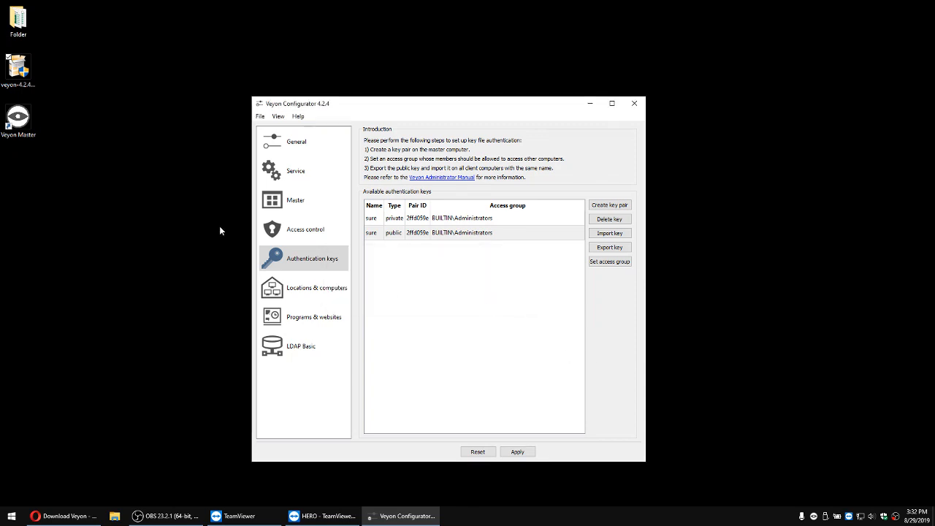
Step: Copy the Veyon setup file from the desktop to the SNEAKERNET (D:) drive using File Explorer
{"action": "right_click", "coordinate": [25, 79]}
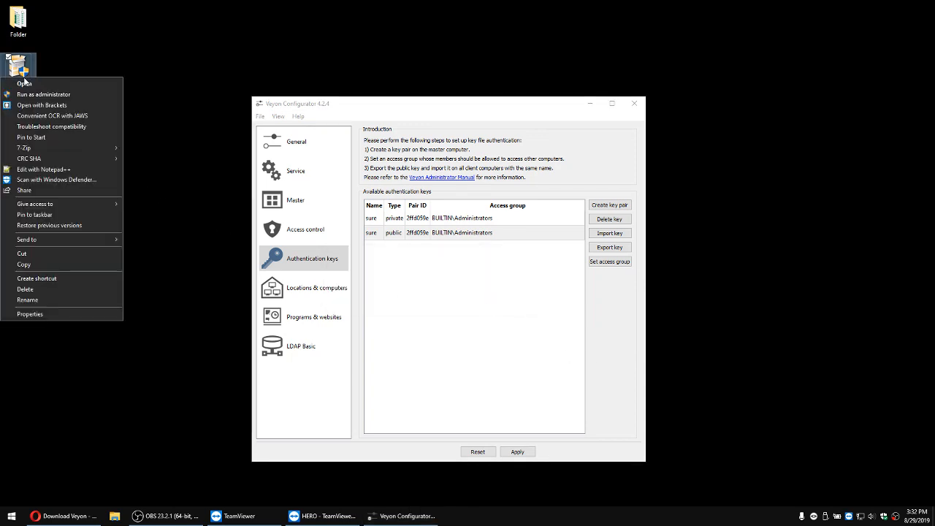
{"action": "left_click", "coordinate": [35, 264]}
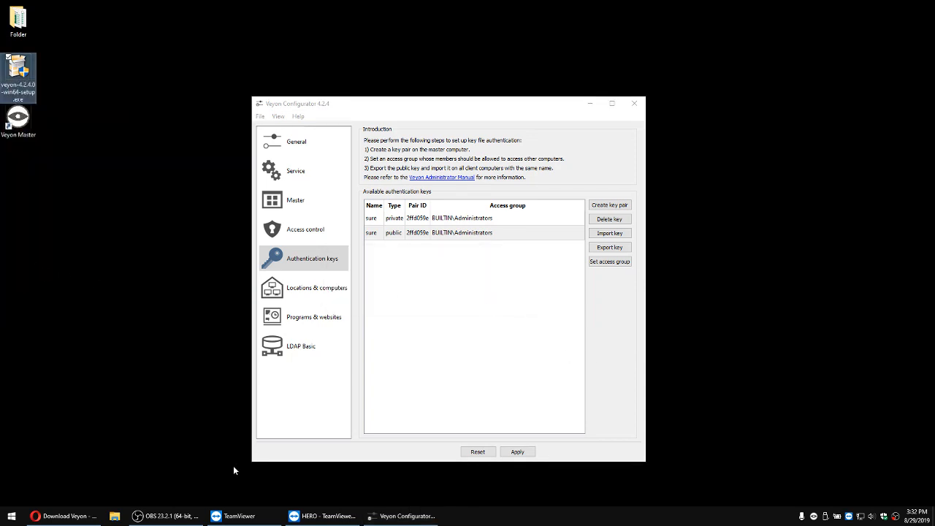
{"action": "left_click", "coordinate": [115, 516]}
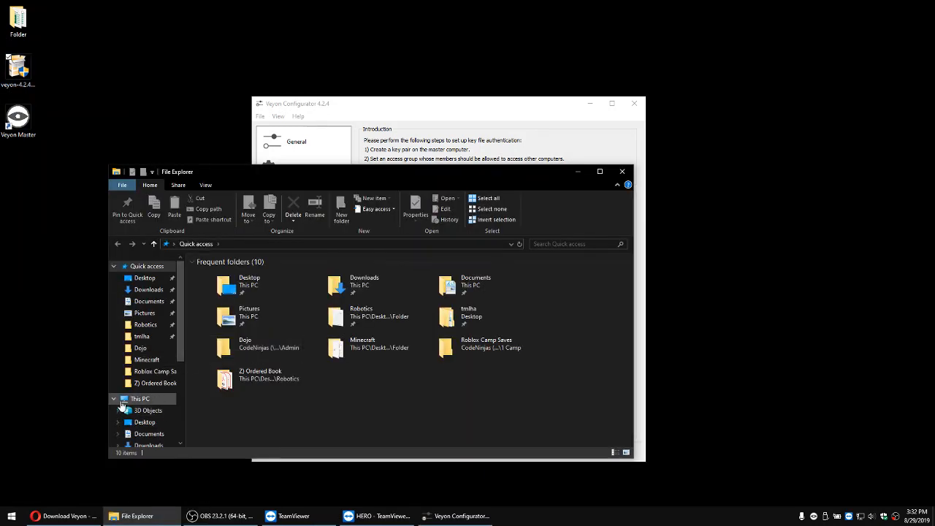
{"action": "scroll", "coordinate": [129, 395], "scroll_direction": "down", "scroll_amount": 5}
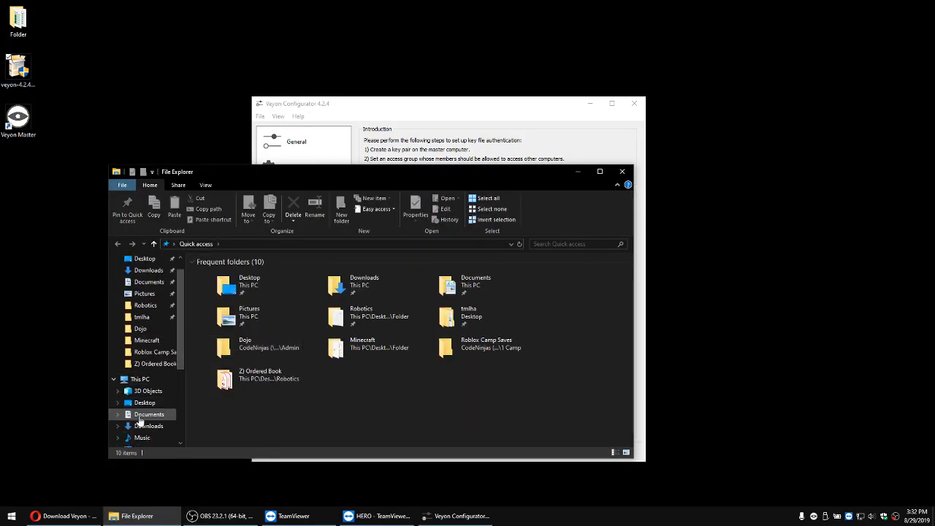
{"action": "scroll", "coordinate": [146, 411], "scroll_direction": "up", "scroll_amount": 2}
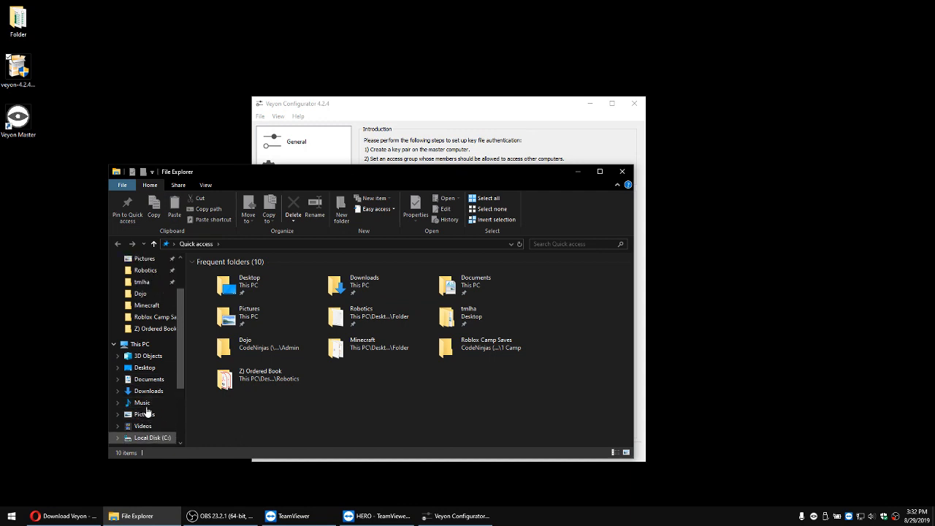
{"action": "scroll", "coordinate": [146, 411], "scroll_direction": "up", "scroll_amount": 1}
{"action": "scroll", "coordinate": [146, 412], "scroll_direction": "down", "scroll_amount": 2}
{"action": "left_click", "coordinate": [151, 415]}
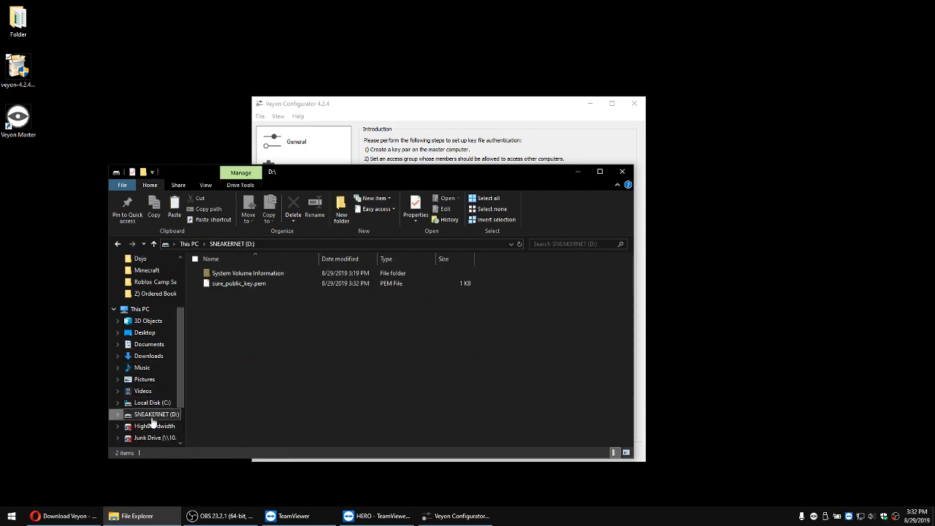
{"action": "right_click", "coordinate": [294, 349]}
{"action": "left_click", "coordinate": [235, 410]}
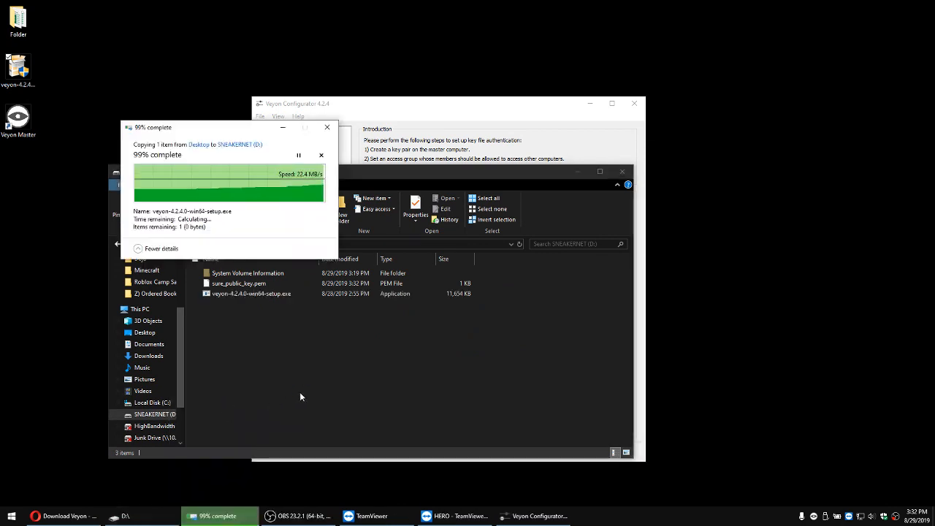
Step: Close the SNEAKERNET (D:) window and check the HERO client's desktop in the TeamViewer remote session
{"action": "scroll", "coordinate": [140, 349], "scroll_direction": "up", "scroll_amount": 3}
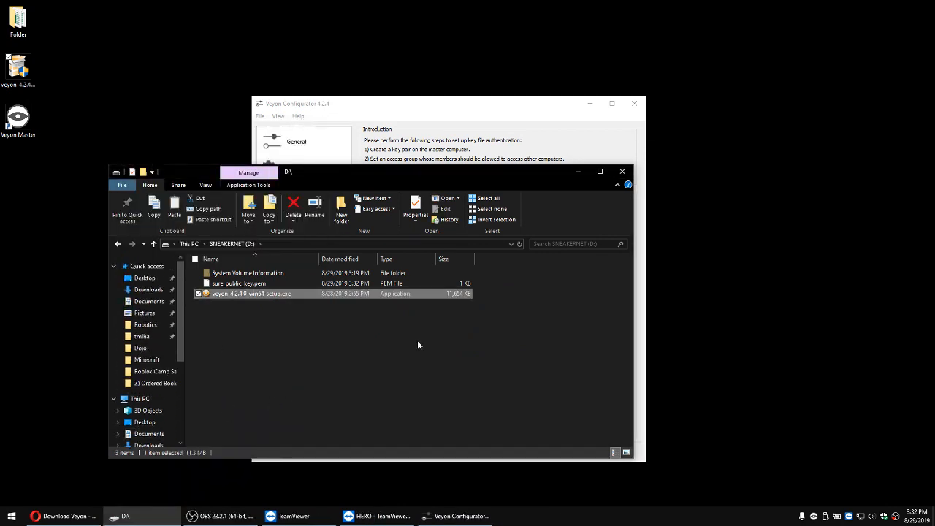
{"action": "left_click", "coordinate": [621, 171]}
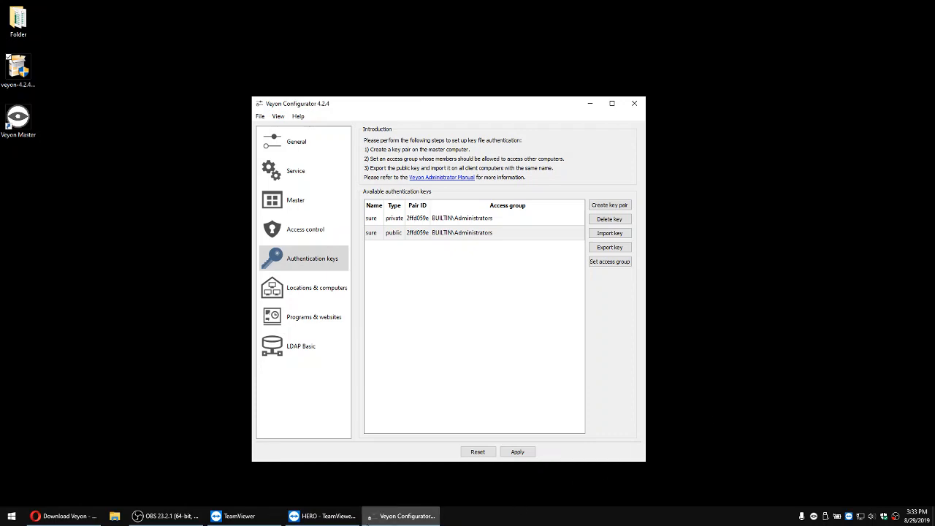
{"action": "left_click", "coordinate": [325, 516]}
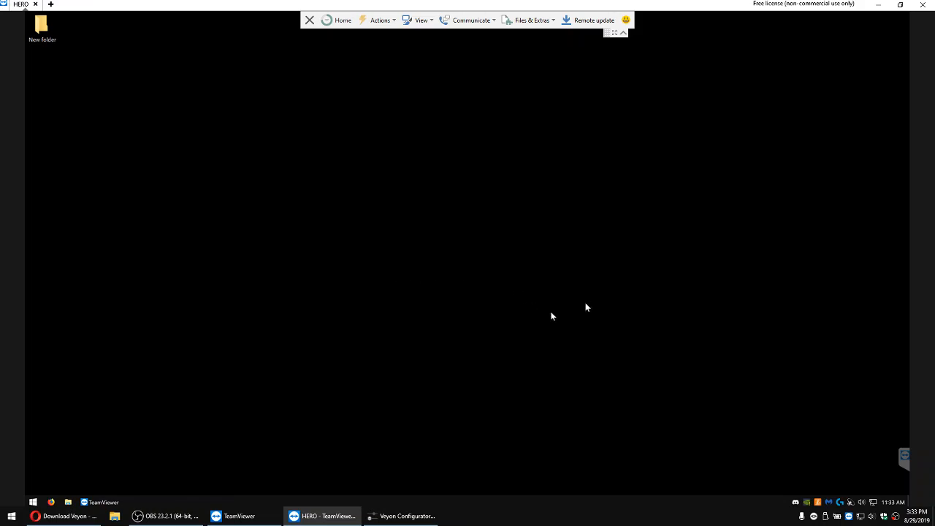
{"action": "left_click", "coordinate": [879, 5]}
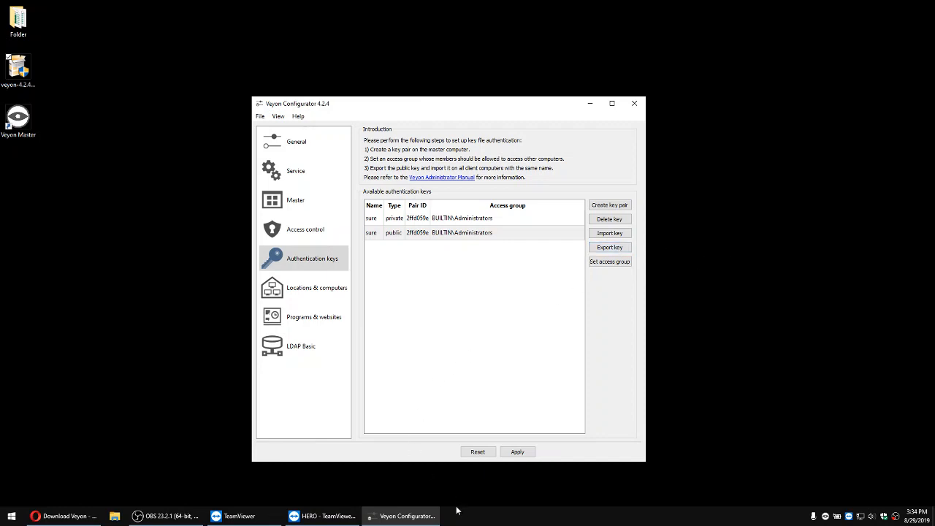
Step: Switch to the HERO client in TeamViewer and launch veyon-4.2.4.0-win64-setup.exe from its SNEAKERNET (E:) drive
{"action": "left_click", "coordinate": [322, 516]}
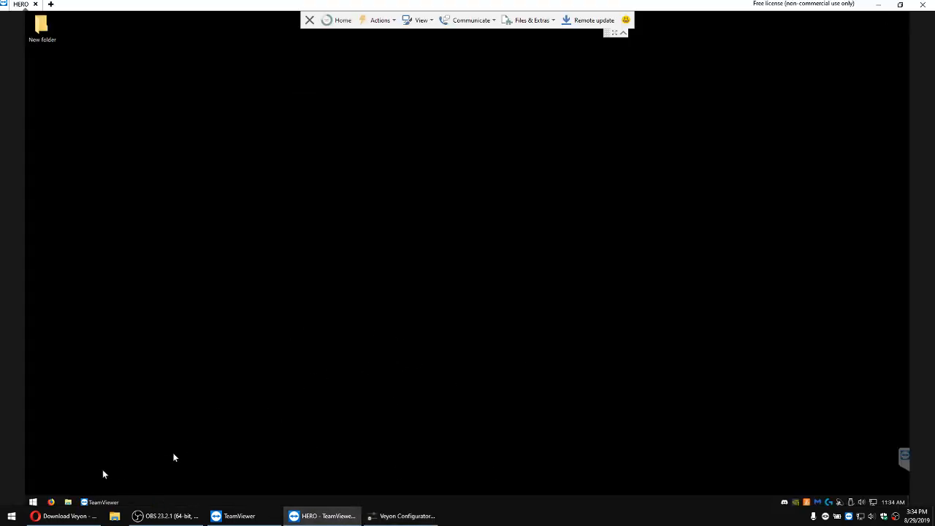
{"action": "left_click", "coordinate": [68, 504]}
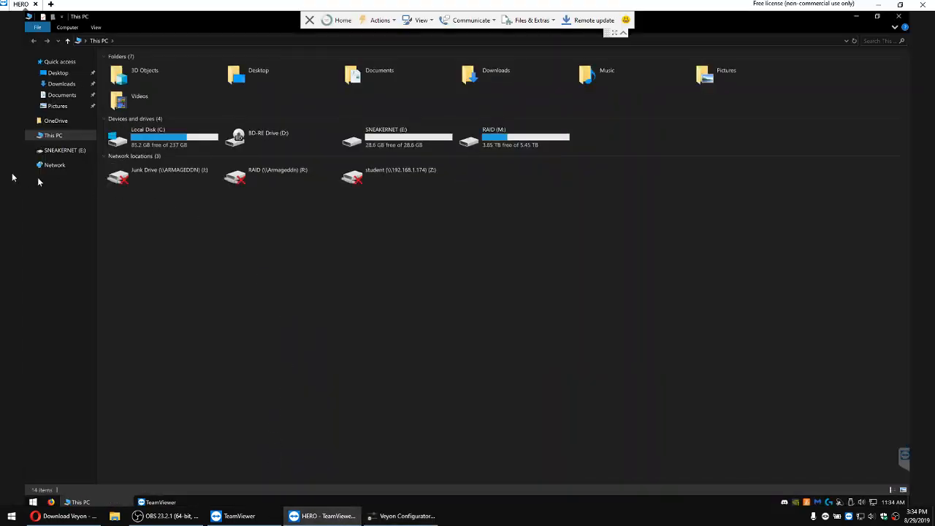
{"action": "double_click", "coordinate": [387, 138]}
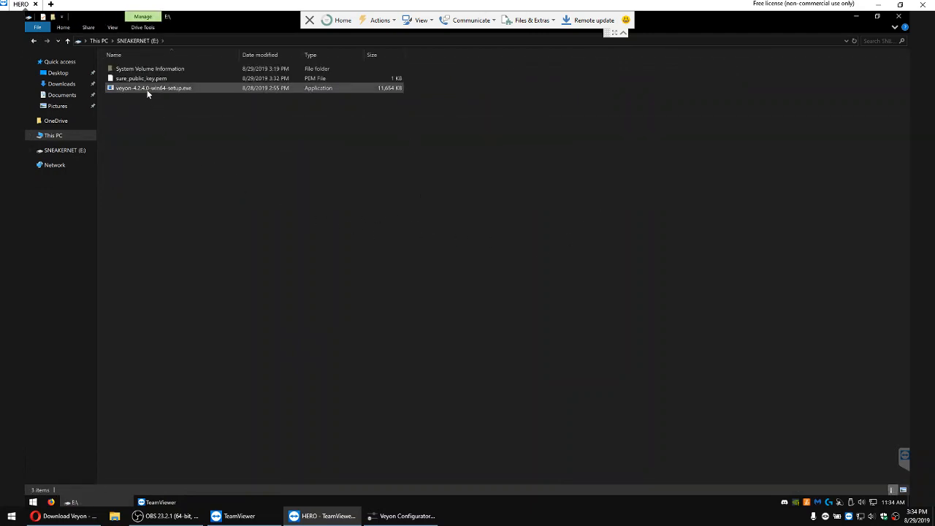
{"action": "double_click", "coordinate": [146, 89]}
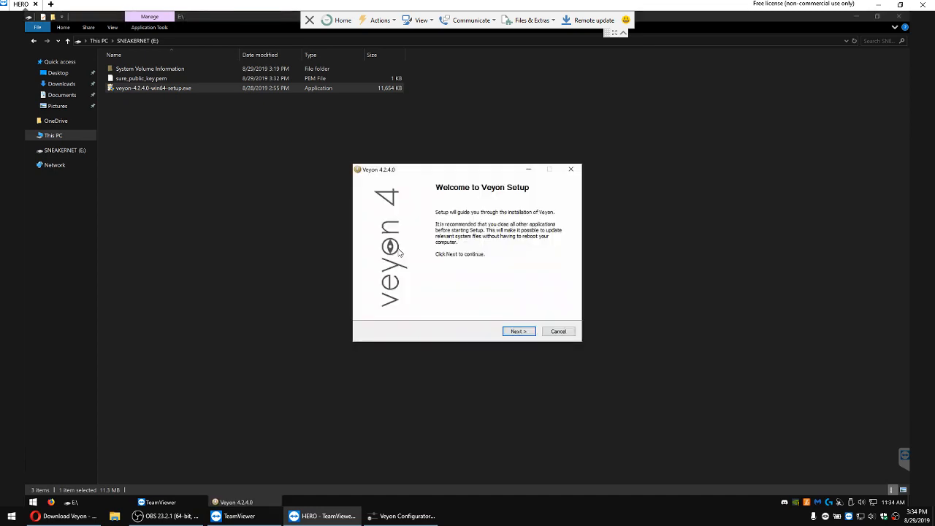
Step: Install Veyon in the default folder on the client without the Veyon Master component, and finish by running Veyon Configurator
{"action": "left_click", "coordinate": [517, 333]}
{"action": "left_click", "coordinate": [518, 333]}
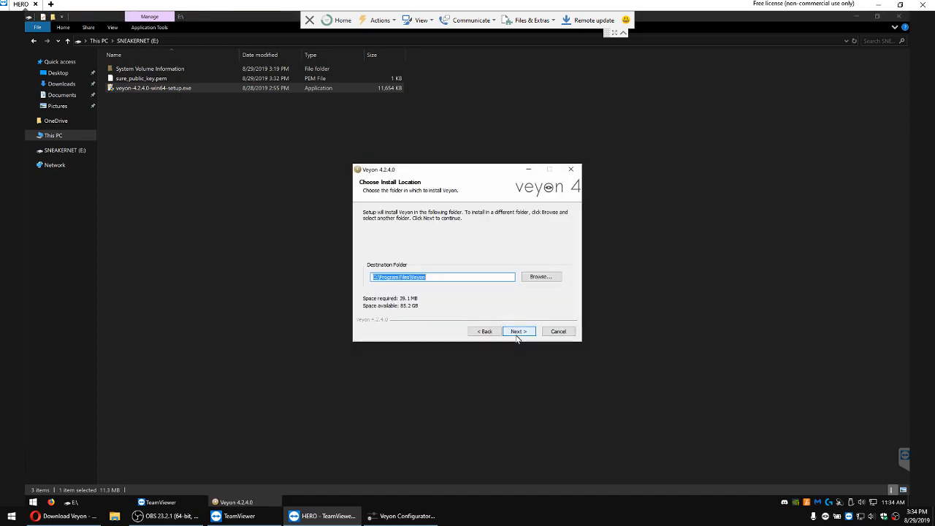
{"action": "left_click", "coordinate": [518, 333]}
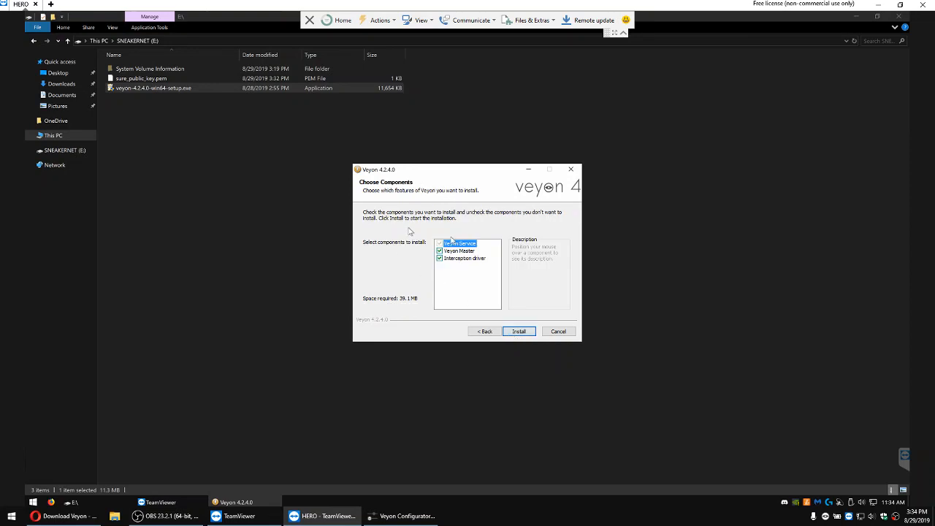
{"action": "left_click", "coordinate": [449, 253]}
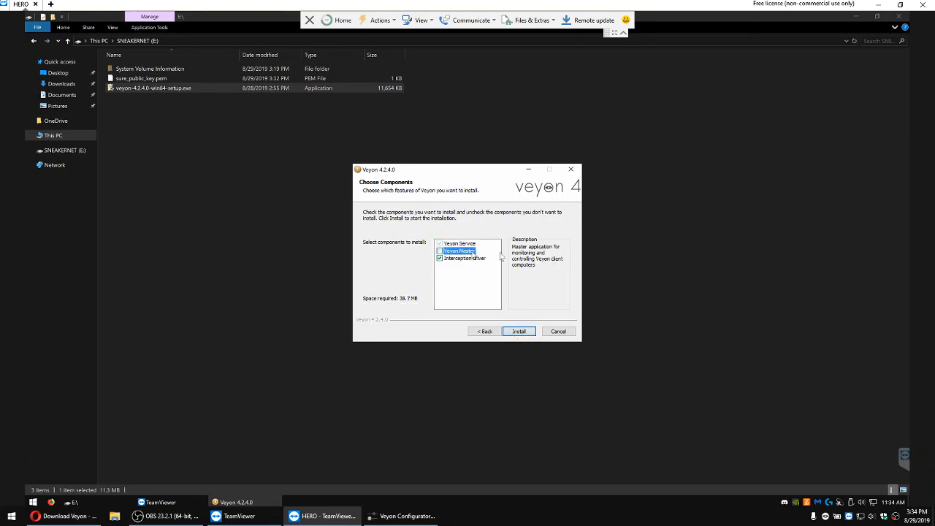
{"action": "left_click", "coordinate": [520, 333]}
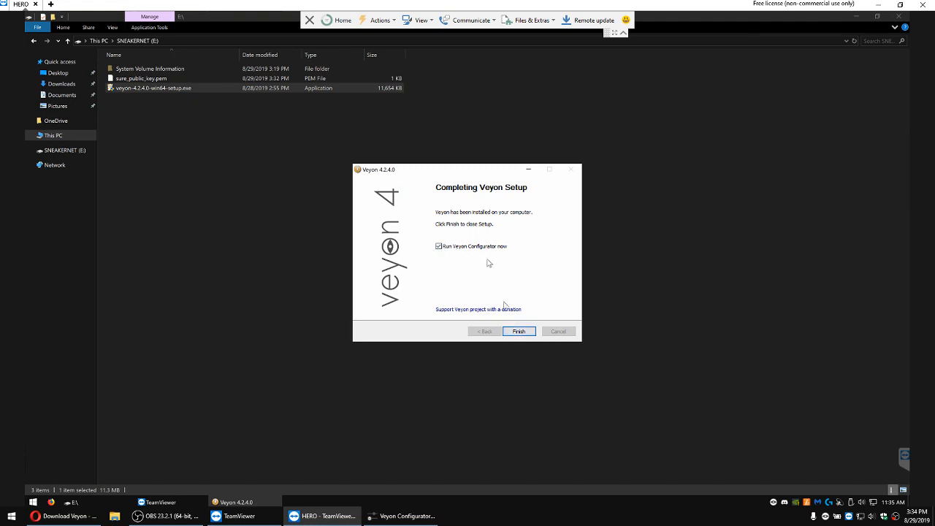
{"action": "left_click", "coordinate": [516, 333]}
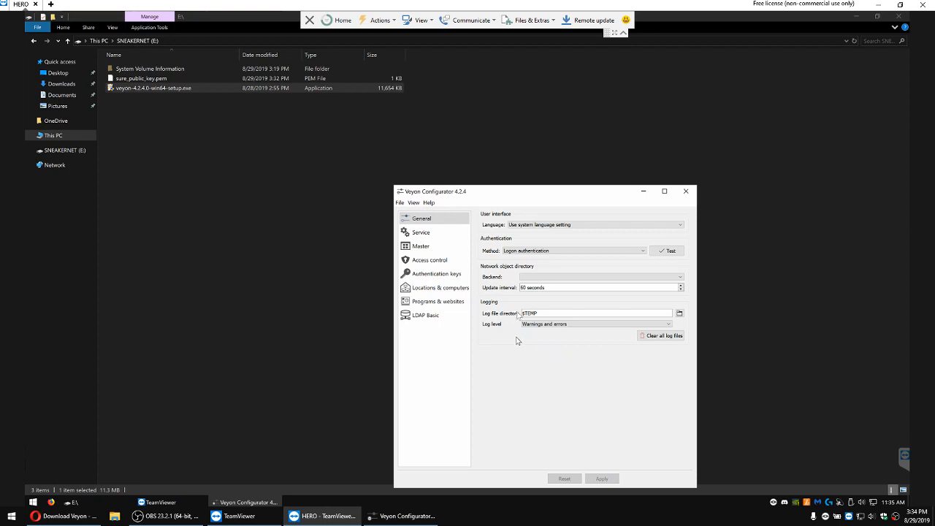
Step: Set the authentication method in the client's general Veyon settings to Key file authentication
{"action": "left_click_drag", "start_coordinate": [505, 191], "coordinate": [461, 151]}
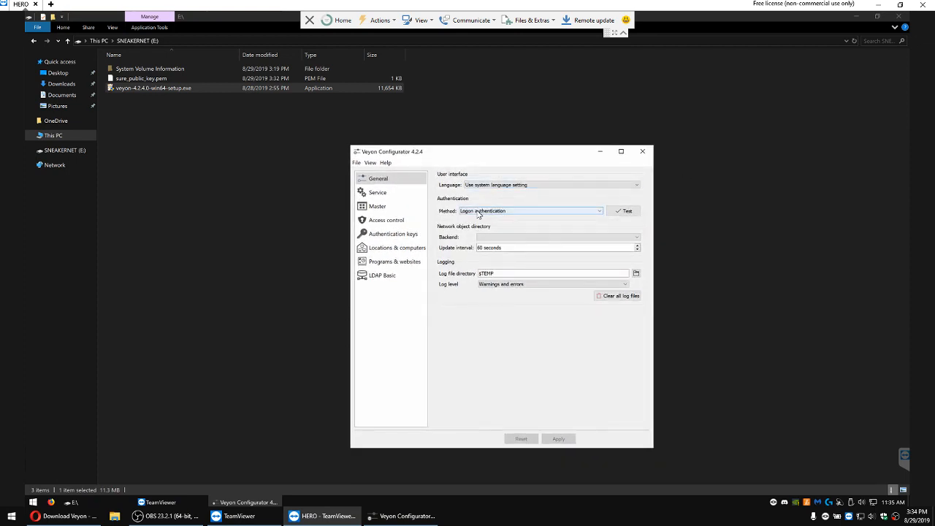
{"action": "left_click", "coordinate": [479, 211]}
{"action": "left_click", "coordinate": [481, 223]}
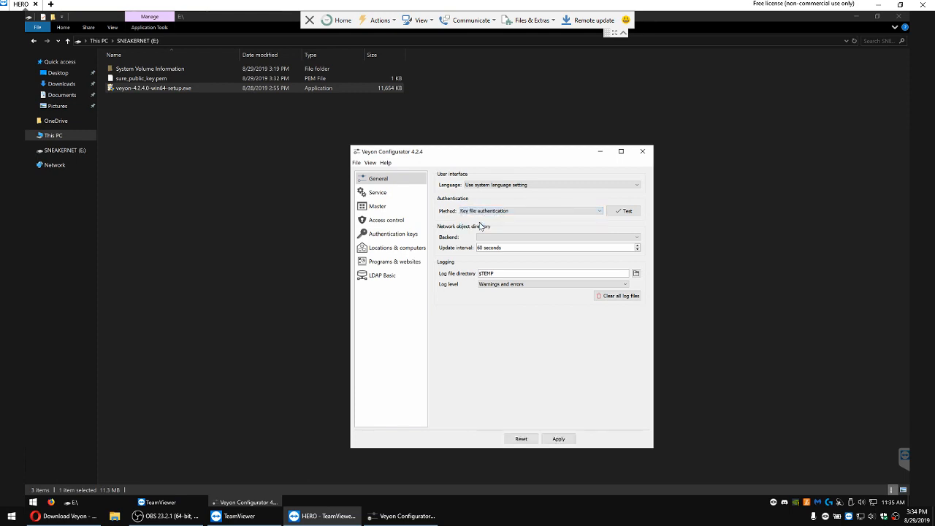
Step: Import sure_public_key.pem from the SNEAKERNET (E:) drive as an authentication key on the client, keeping the suggested key name
{"action": "left_click", "coordinate": [400, 236]}
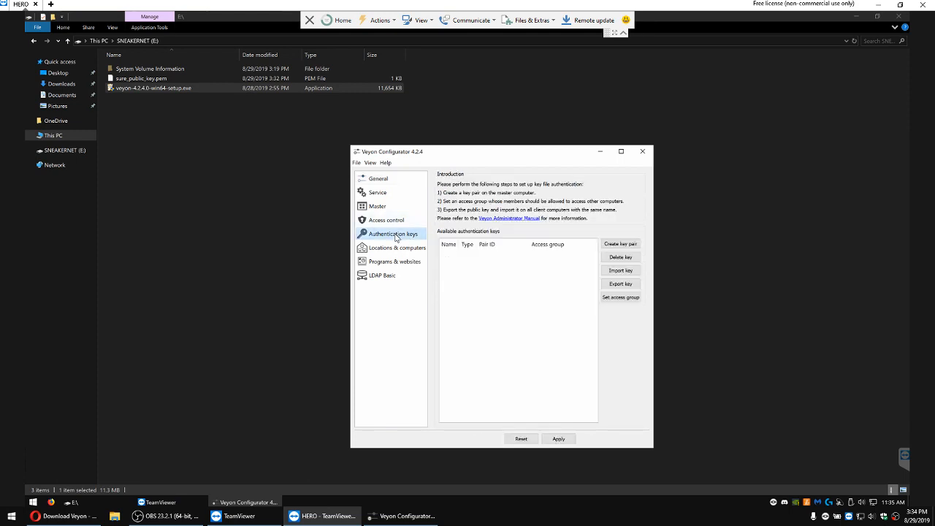
{"action": "left_click", "coordinate": [623, 272]}
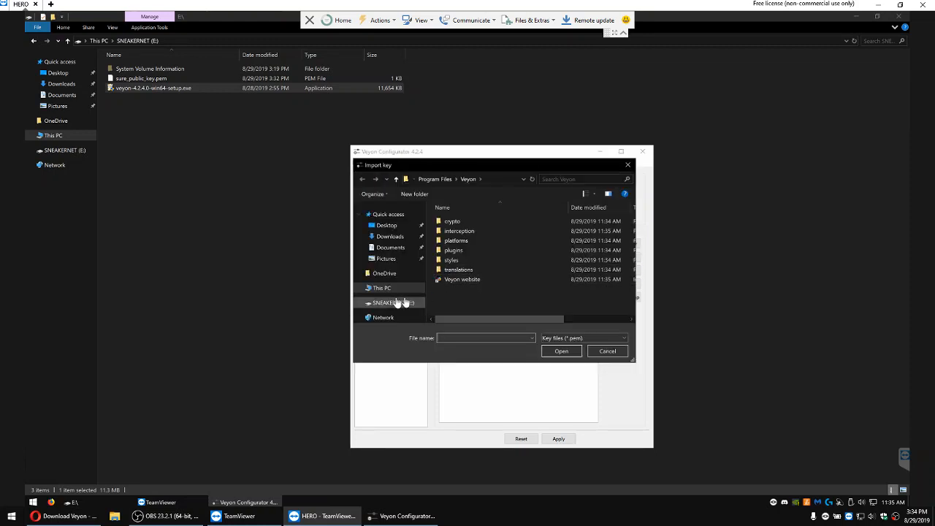
{"action": "left_click", "coordinate": [395, 303]}
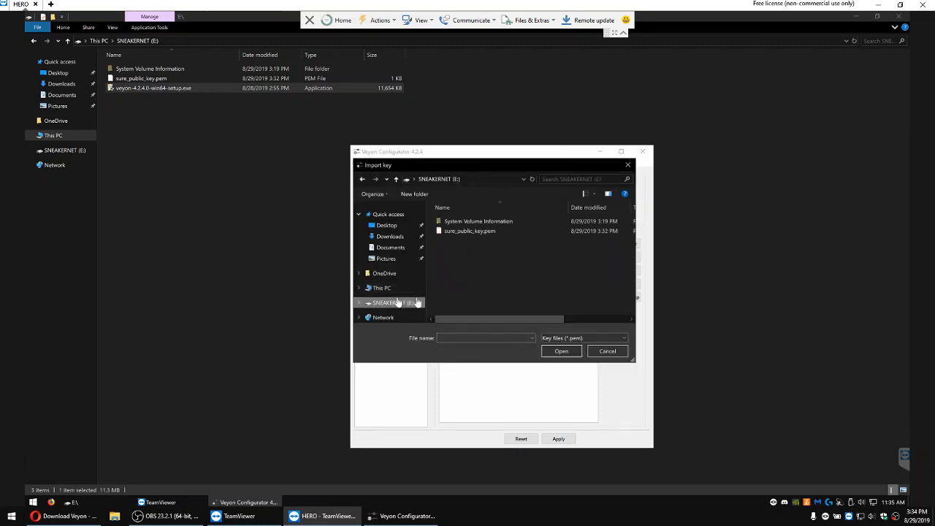
{"action": "double_click", "coordinate": [461, 232]}
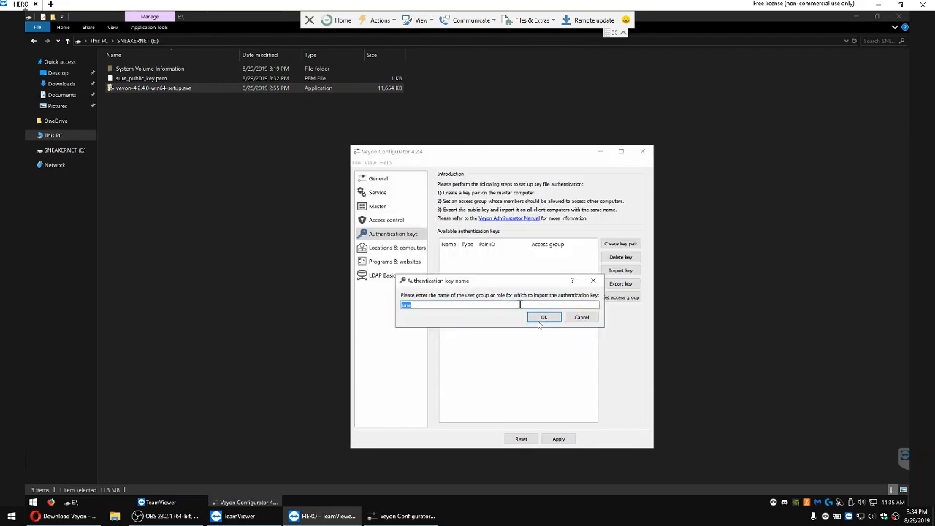
{"action": "left_click", "coordinate": [540, 321]}
{"action": "left_click", "coordinate": [542, 331]}
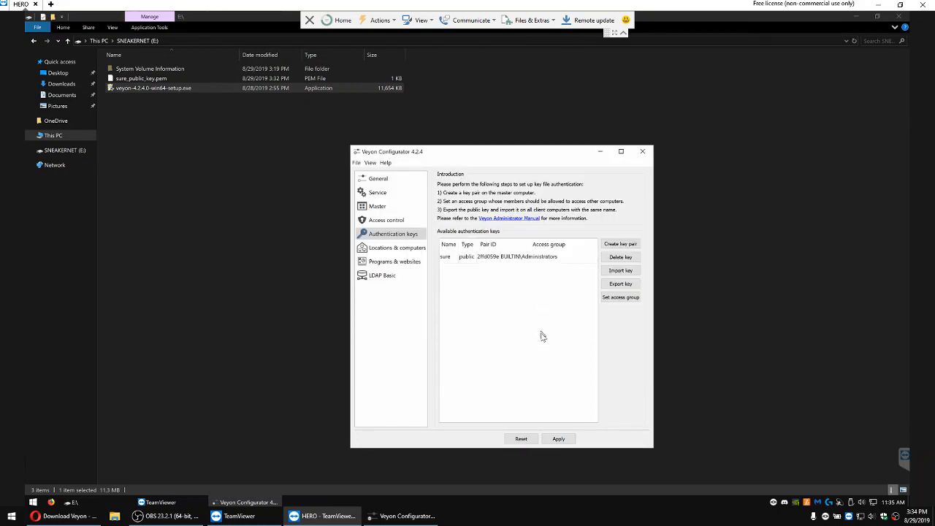
Step: Apply the client's Veyon settings with a restart of the Veyon service, and close its Configurator
{"action": "left_click", "coordinate": [559, 438]}
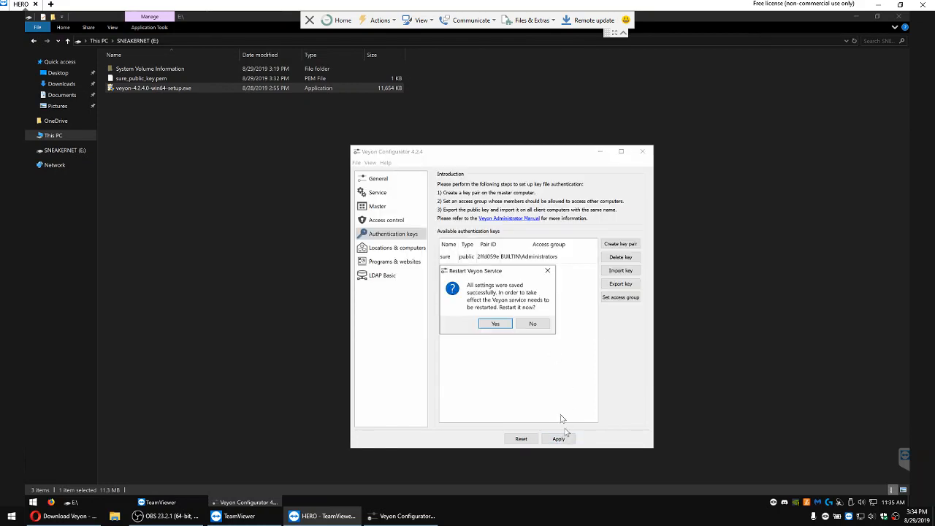
{"action": "left_click", "coordinate": [496, 326]}
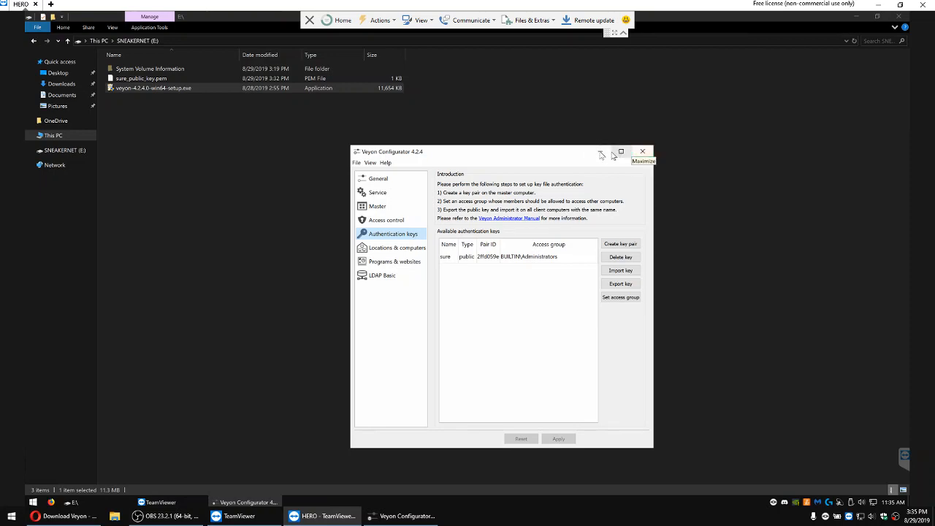
{"action": "left_click", "coordinate": [641, 151]}
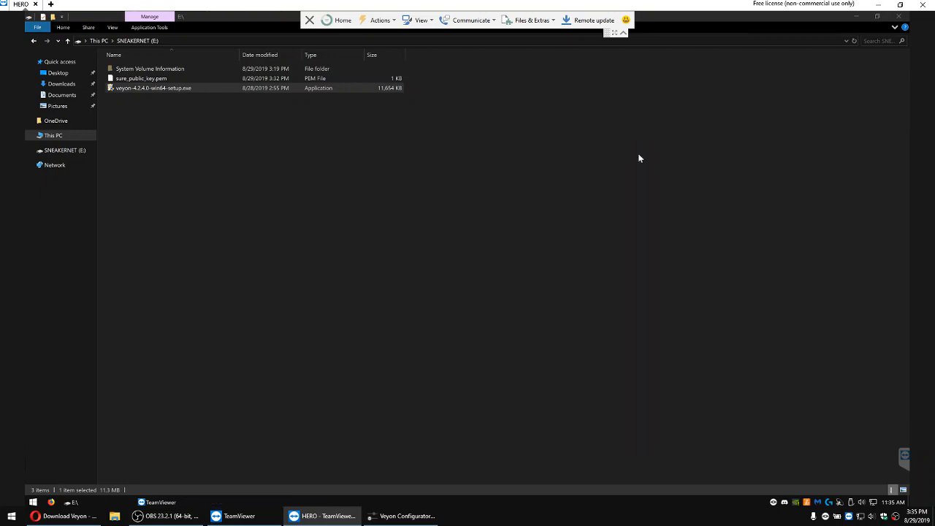
Step: Try to open an administrator PowerShell window on the HERO client
{"action": "right_click", "coordinate": [33, 502]}
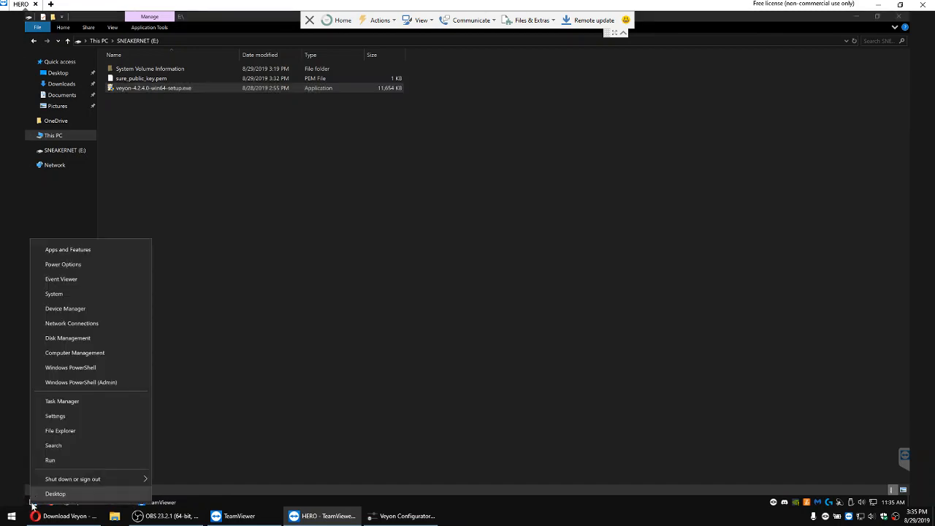
{"action": "left_click", "coordinate": [83, 387]}
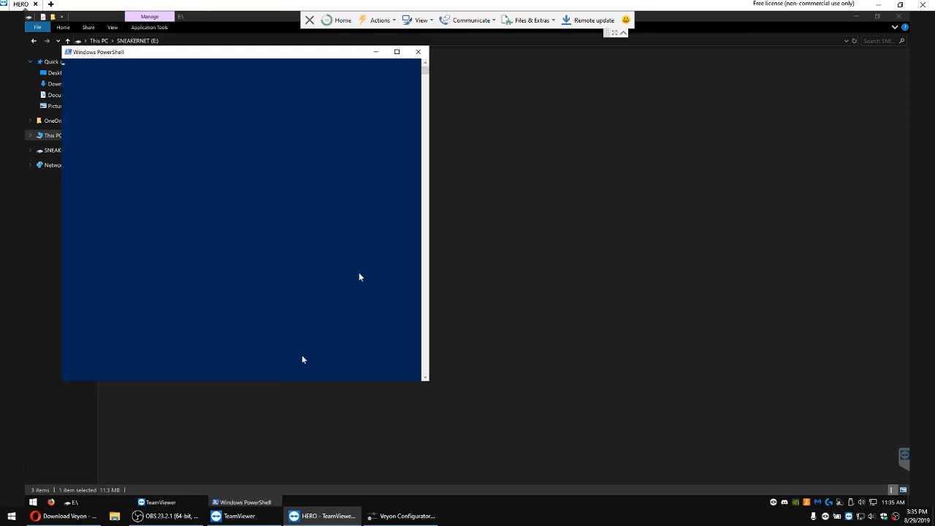
{"action": "left_click", "coordinate": [278, 211]}
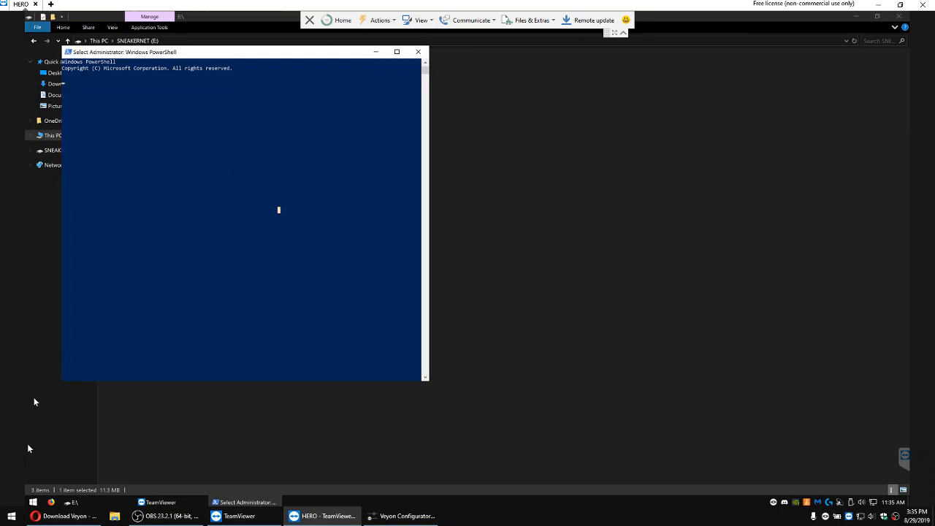
Step: Run ipconfig in a new administrator PowerShell window on the client and highlight its IPv4 address
{"action": "right_click", "coordinate": [33, 502]}
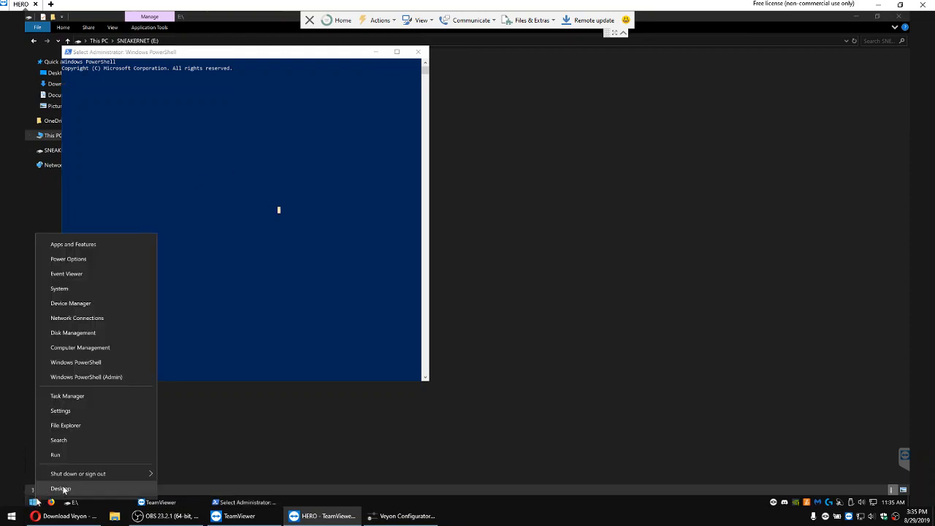
{"action": "left_click", "coordinate": [104, 381]}
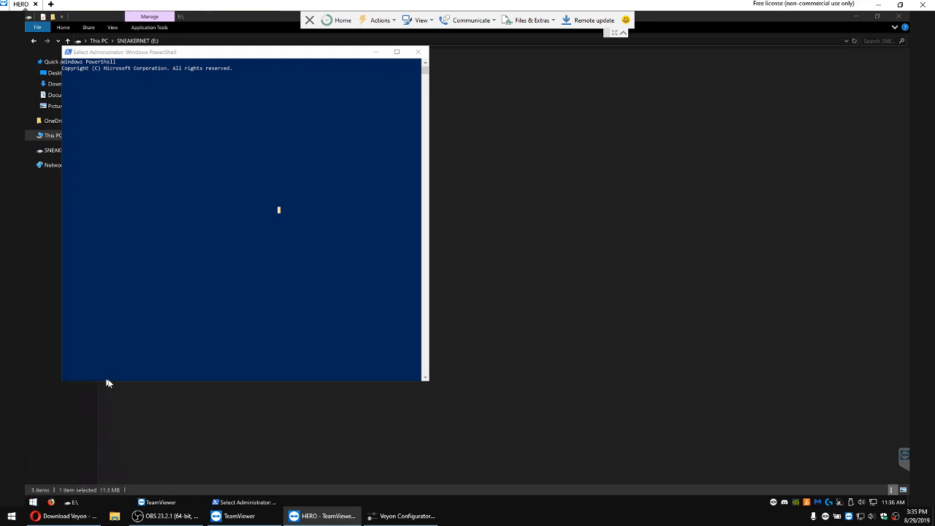
{"action": "left_click", "coordinate": [235, 205]}
{"action": "key", "text": "Escape"}
{"action": "type", "text": "ipco"}
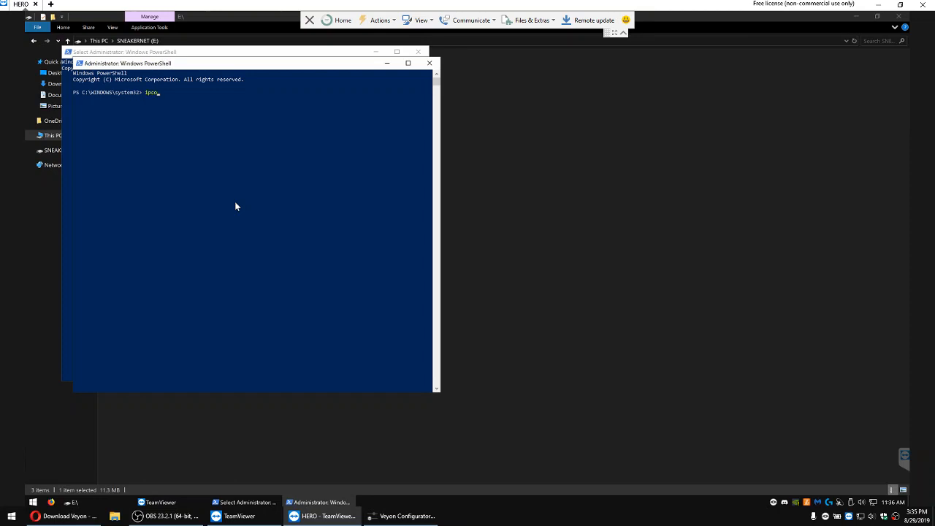
{"action": "type", "text": "nfig"}
{"action": "key", "text": "Return"}
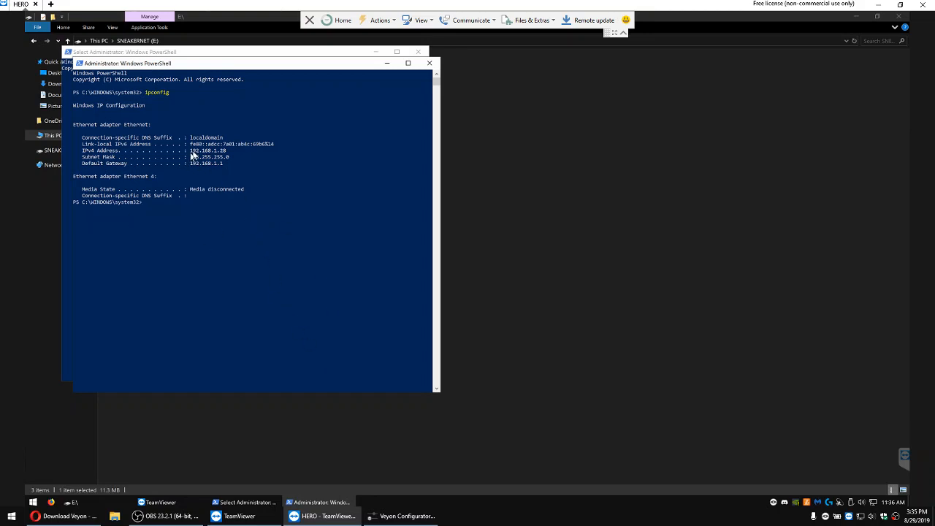
{"action": "left_click_drag", "start_coordinate": [191, 150], "coordinate": [235, 152]}
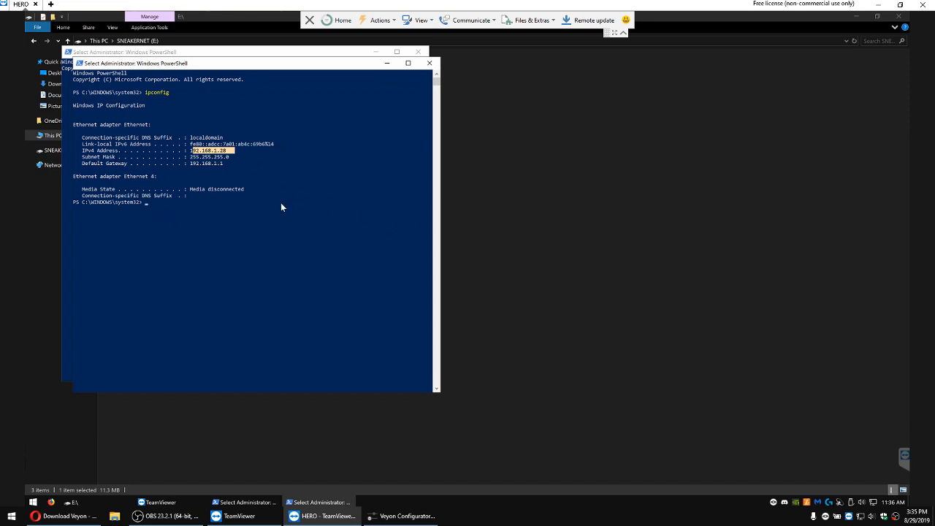
Step: Return to the master's Veyon Configurator and add a location named dojo to the builtin directory
{"action": "left_click", "coordinate": [876, 7]}
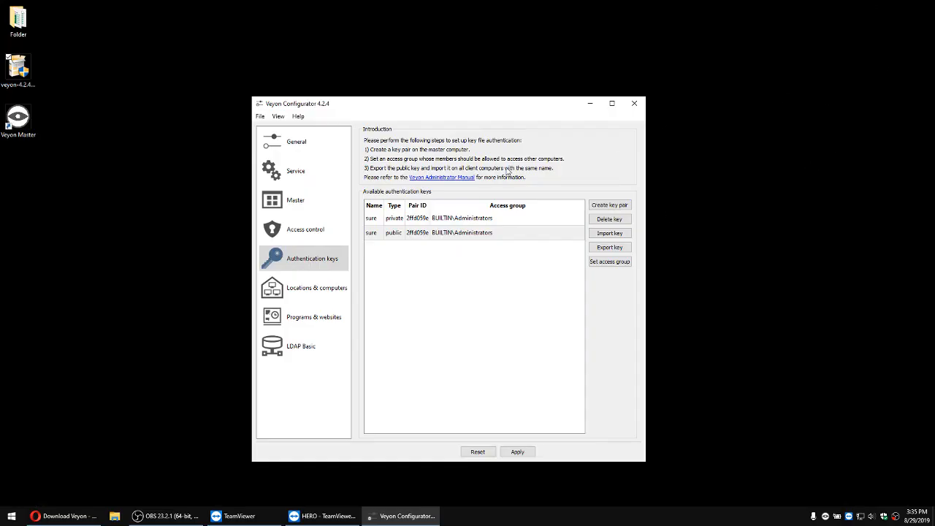
{"action": "mouse_move", "coordinate": [455, 261]}
{"action": "left_click", "coordinate": [291, 288]}
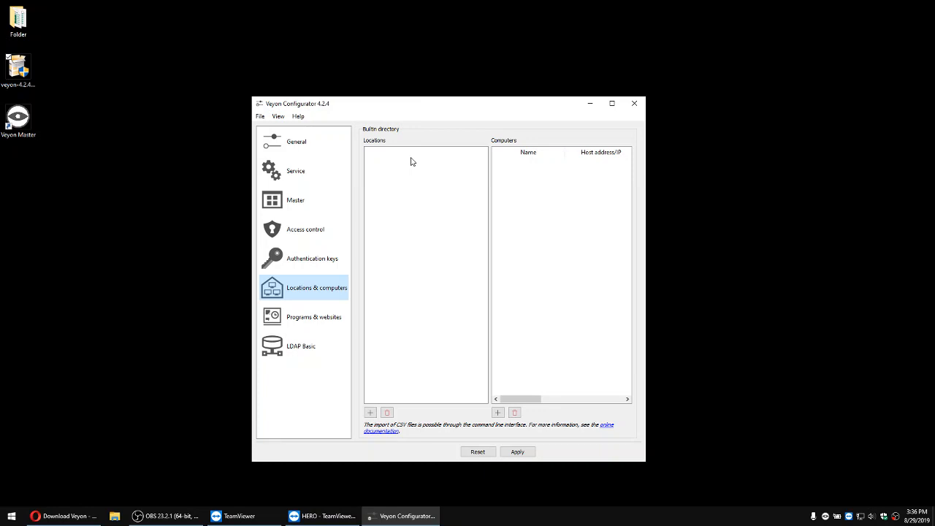
{"action": "left_click", "coordinate": [371, 413]}
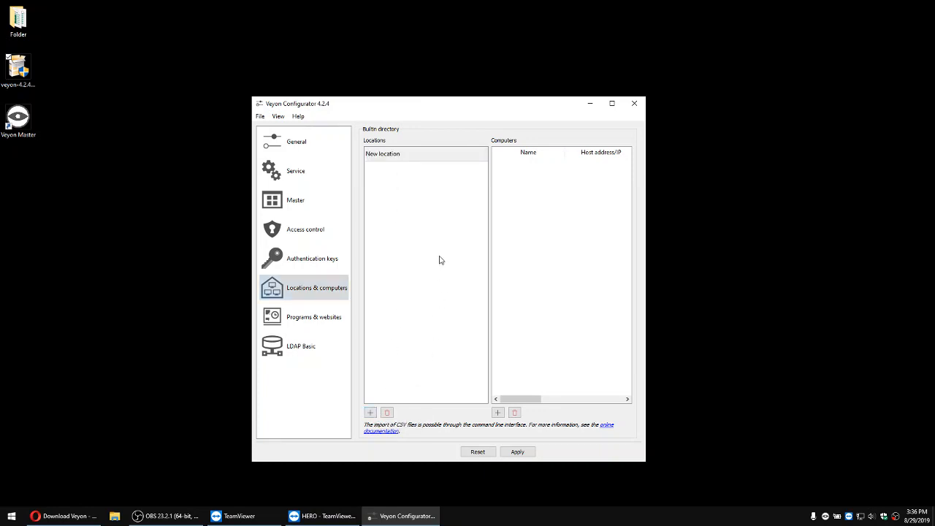
{"action": "left_click", "coordinate": [419, 156]}
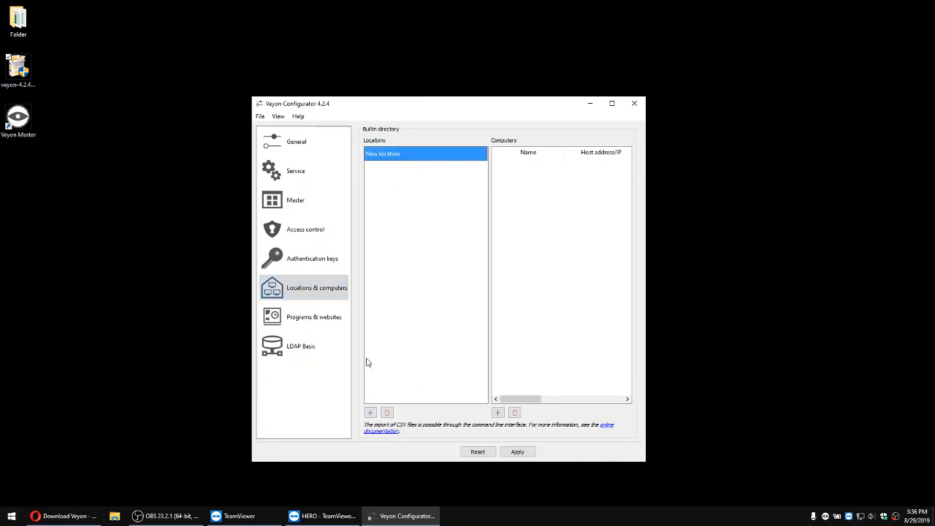
{"action": "double_click", "coordinate": [410, 156]}
{"action": "key", "text": "BackSpace"}
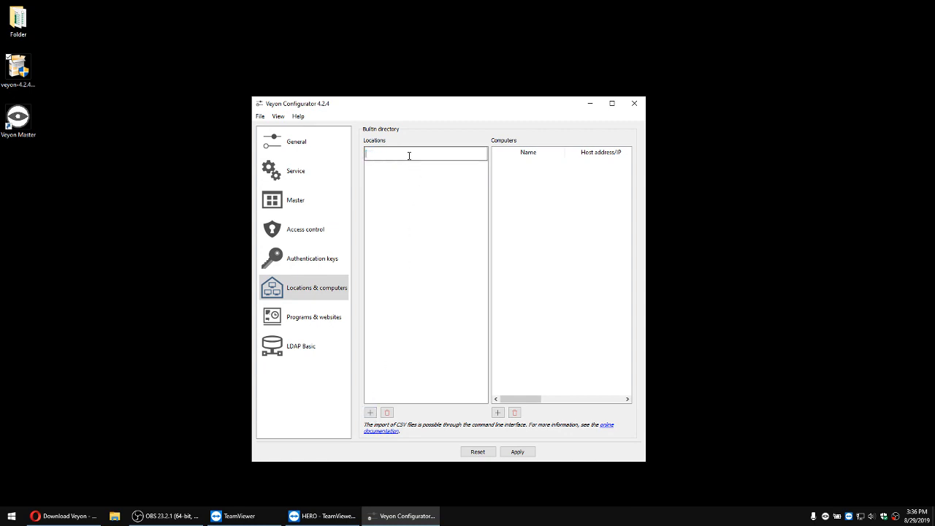
{"action": "type", "text": "dojo"}
{"action": "left_click", "coordinate": [537, 233]}
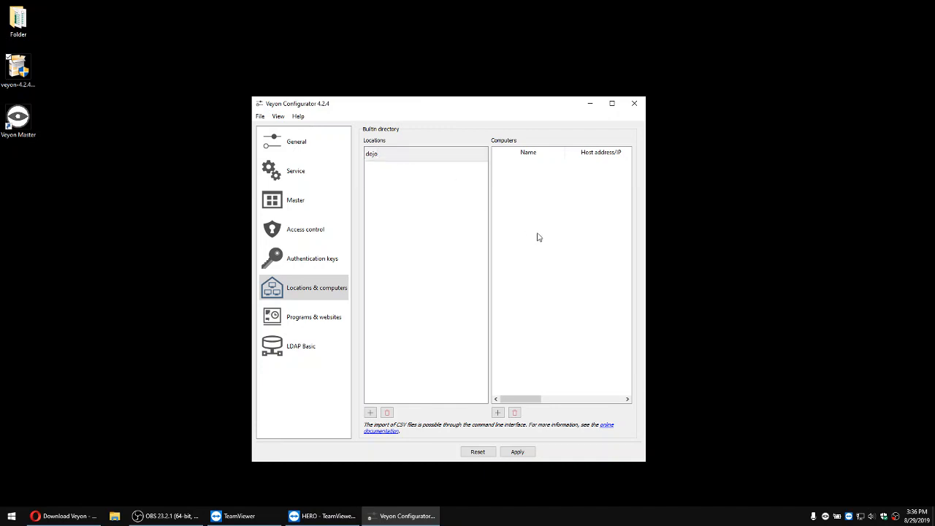
Step: Add a computer named HERO to the dojo location
{"action": "left_click", "coordinate": [501, 413]}
{"action": "left_click", "coordinate": [558, 169]}
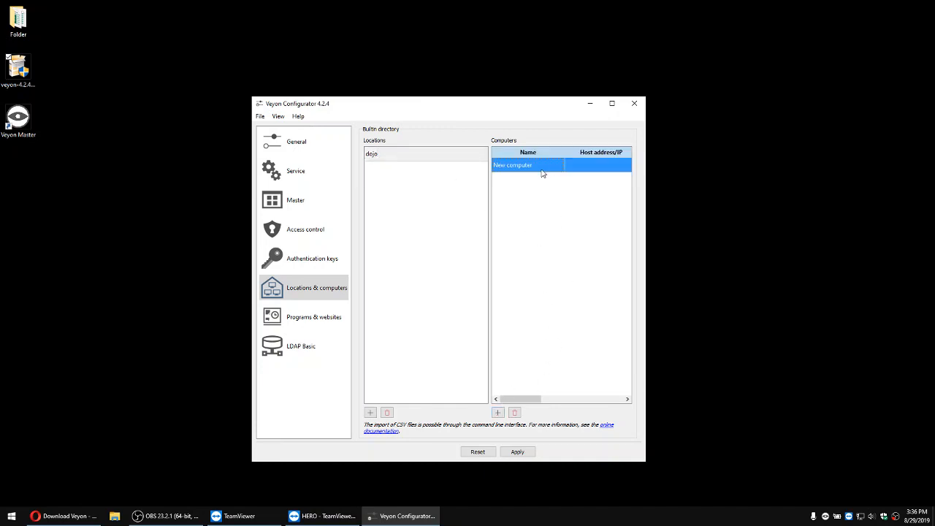
{"action": "double_click", "coordinate": [543, 171]}
{"action": "key", "text": "BackSpace"}
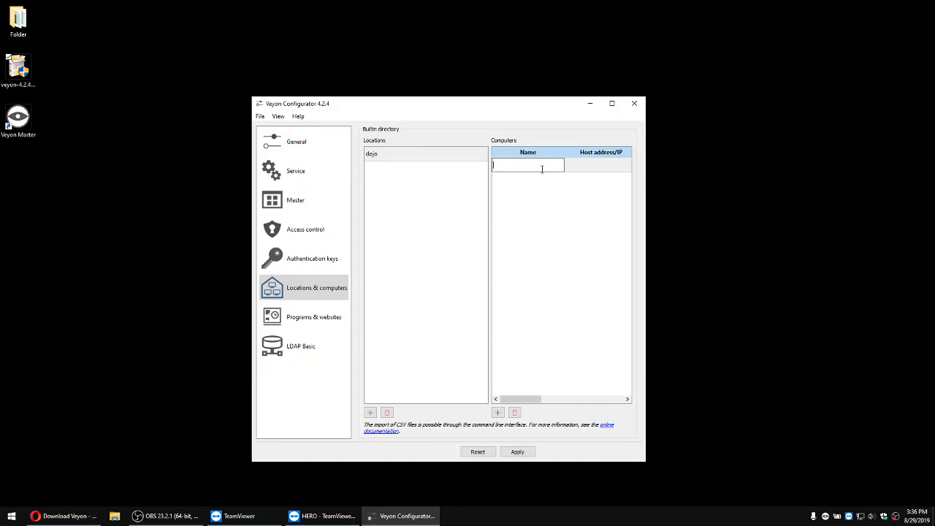
{"action": "type", "text": "HERO"}
{"action": "left_click", "coordinate": [537, 190]}
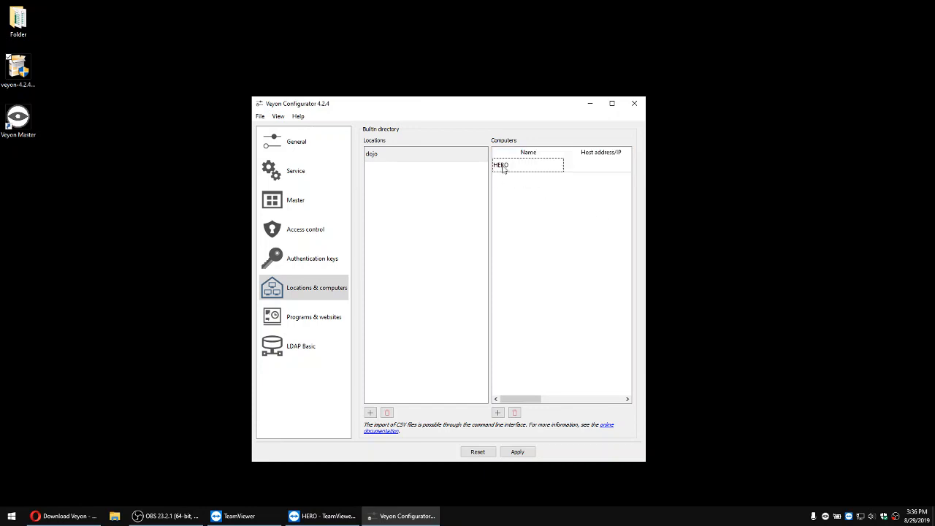
Step: Set HERO's host address to 192.168.1.28, checked against the client's ipconfig output, and apply the settings with a Veyon service restart
{"action": "double_click", "coordinate": [601, 165]}
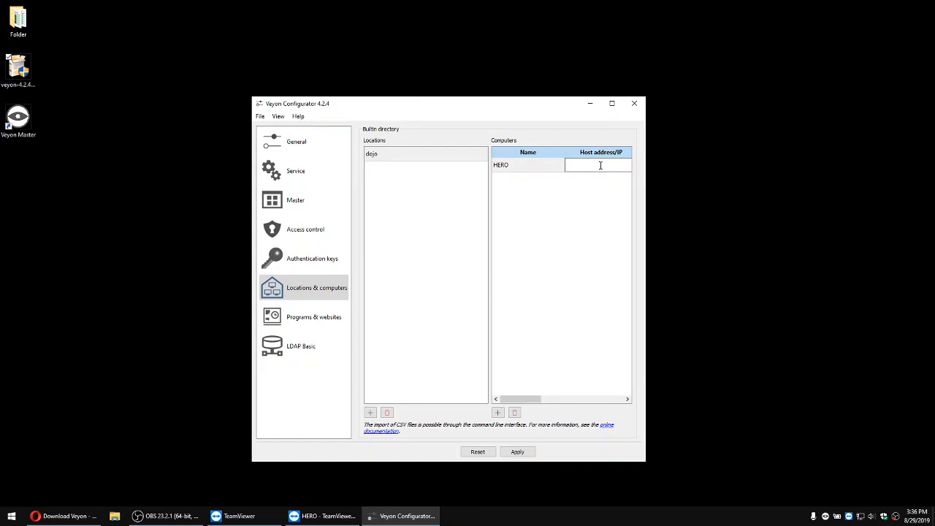
{"action": "type", "text": "192.168.1.28"}
{"action": "left_click", "coordinate": [321, 516]}
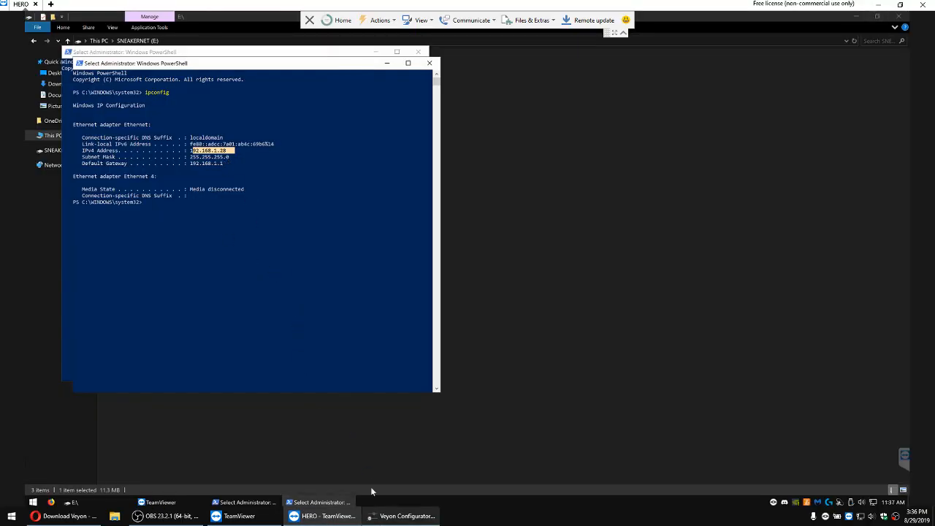
{"action": "left_click", "coordinate": [879, 5]}
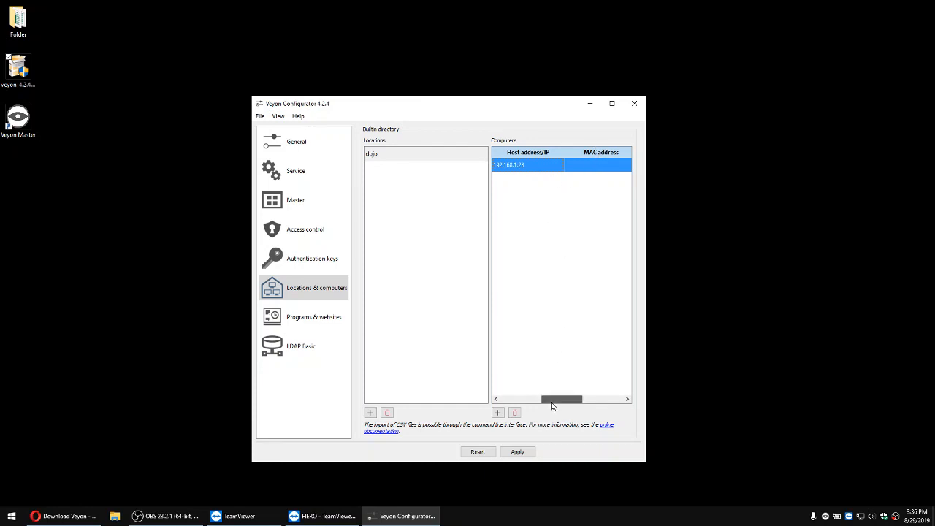
{"action": "left_click_drag", "start_coordinate": [552, 406], "coordinate": [508, 405]}
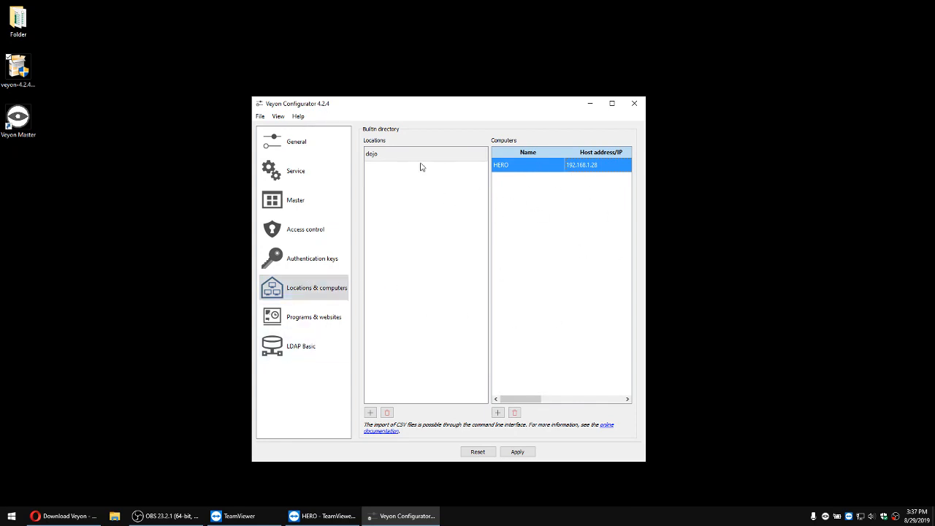
{"action": "left_click", "coordinate": [518, 451]}
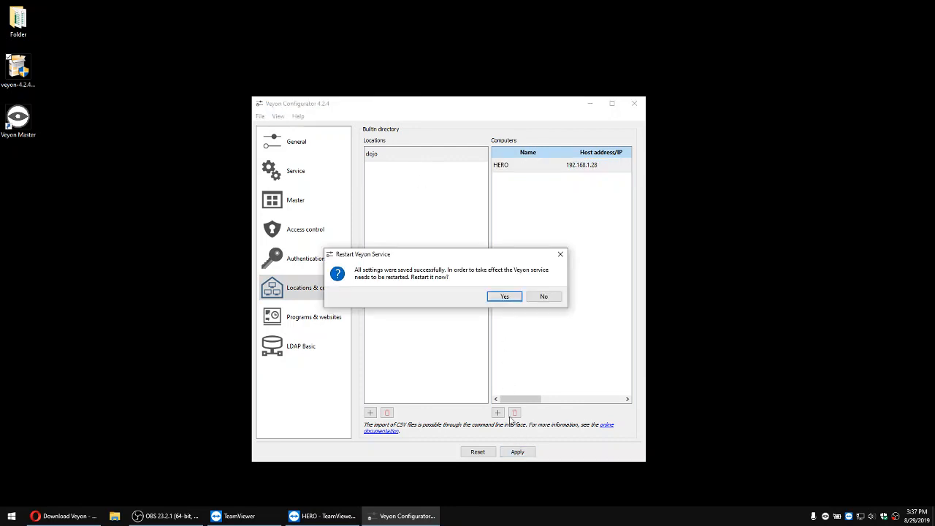
{"action": "left_click", "coordinate": [507, 297]}
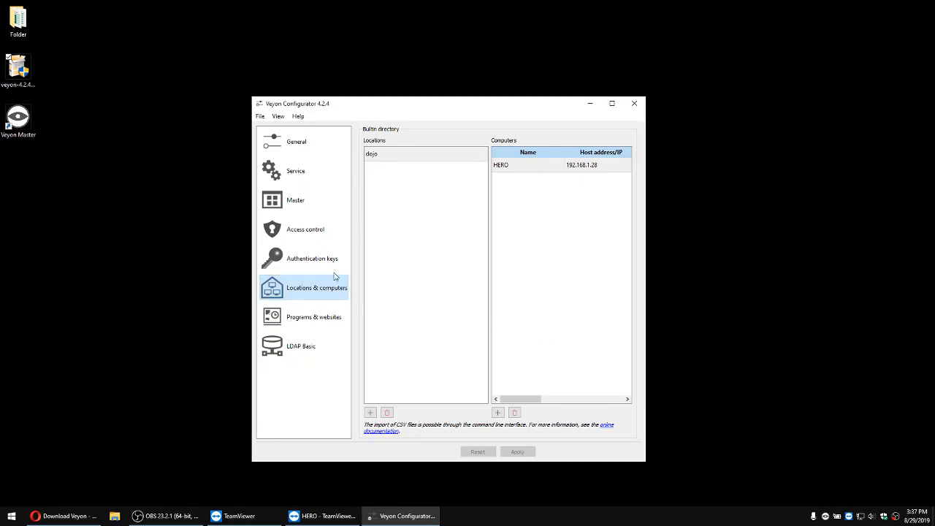
Step: Set the Master thumbnail update interval to 3000 ms, apply it with a Veyon service restart, and minimize the Configurator
{"action": "left_click", "coordinate": [295, 208]}
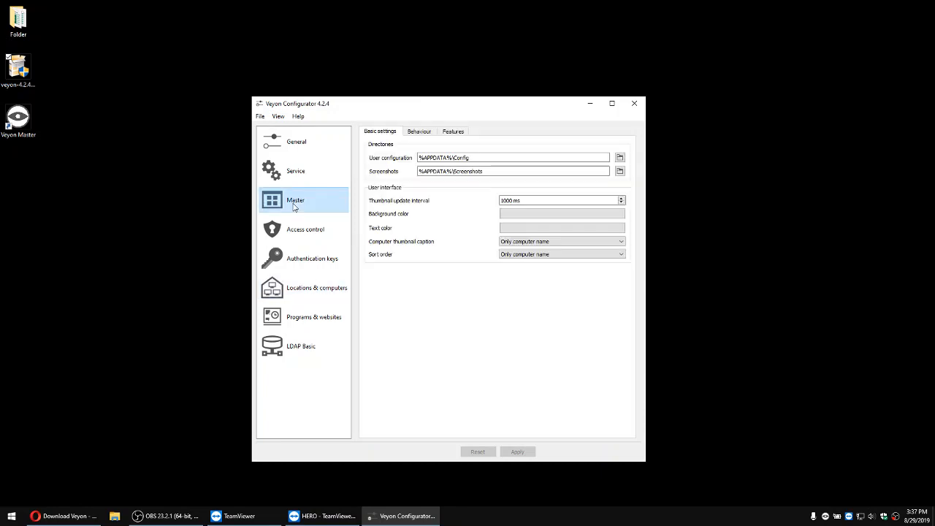
{"action": "left_click", "coordinate": [502, 200]}
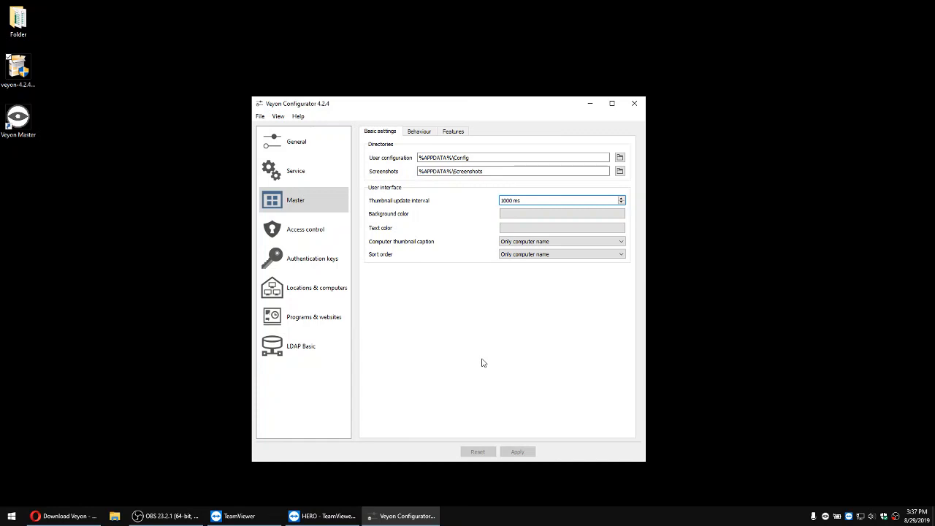
{"action": "key", "text": "BackSpace"}
{"action": "type", "text": "3"}
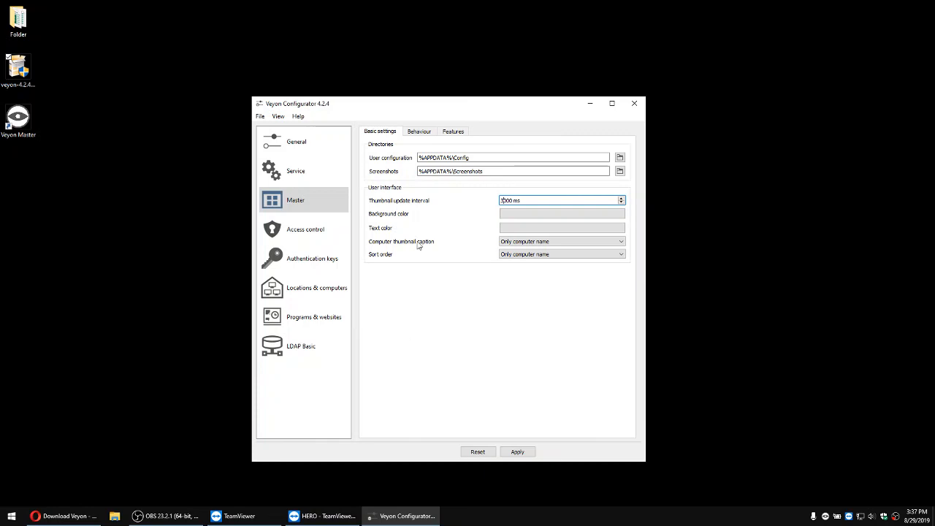
{"action": "left_click", "coordinate": [517, 453]}
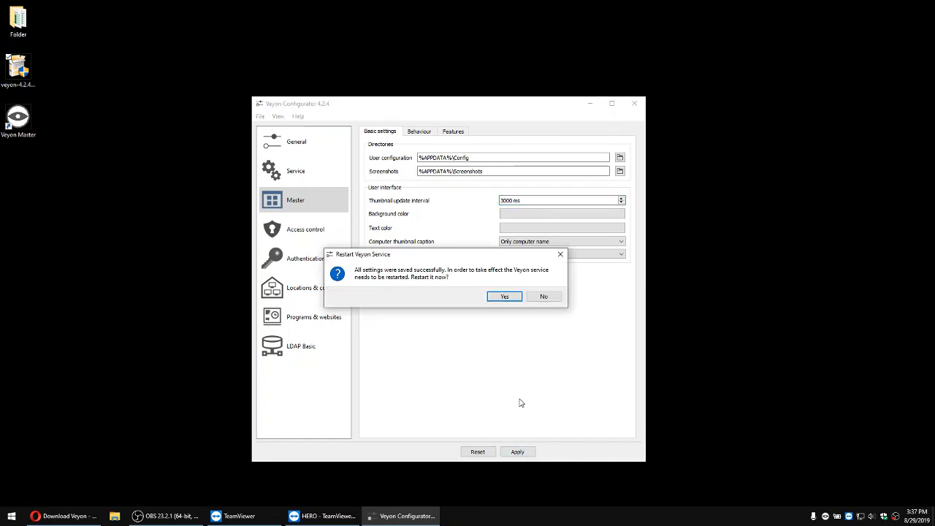
{"action": "left_click", "coordinate": [505, 299]}
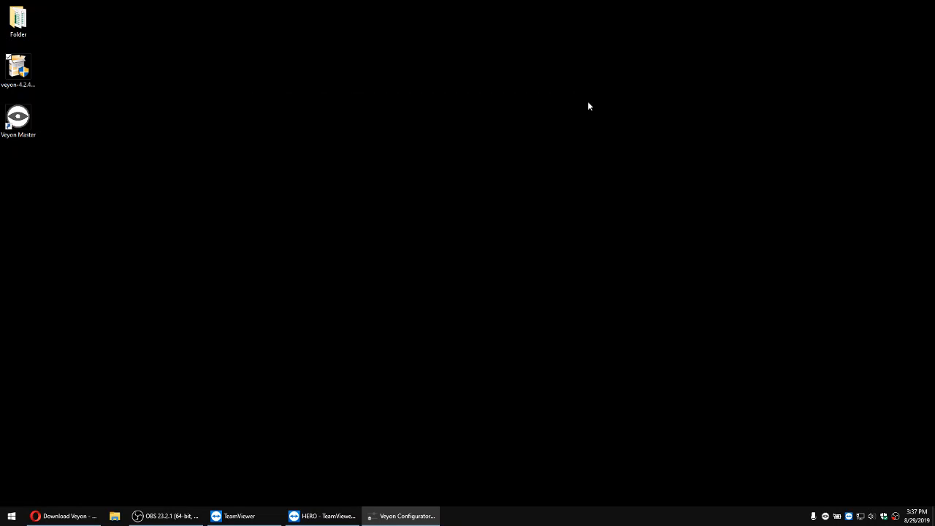
{"action": "left_click", "coordinate": [589, 103]}
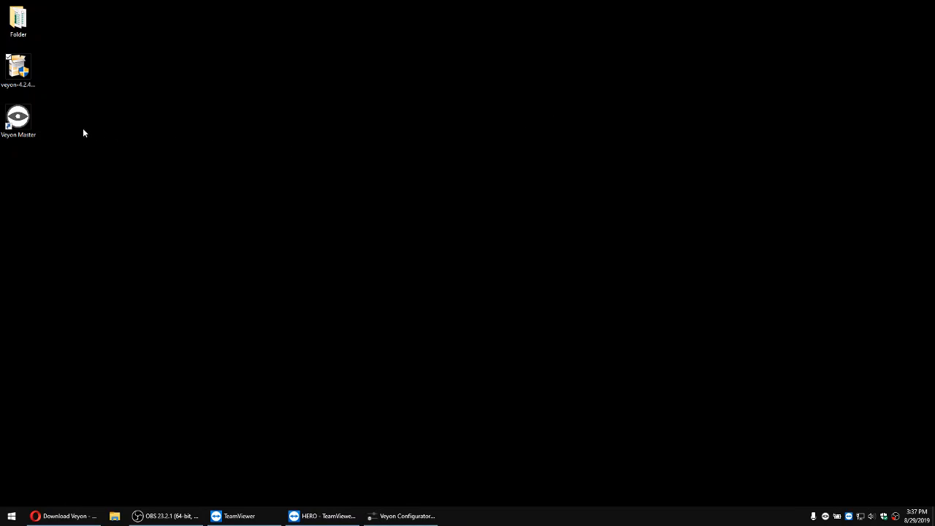
Step: Open Veyon Master and enable monitoring of the dojo location, expanding it to show its computers
{"action": "left_click", "coordinate": [19, 119]}
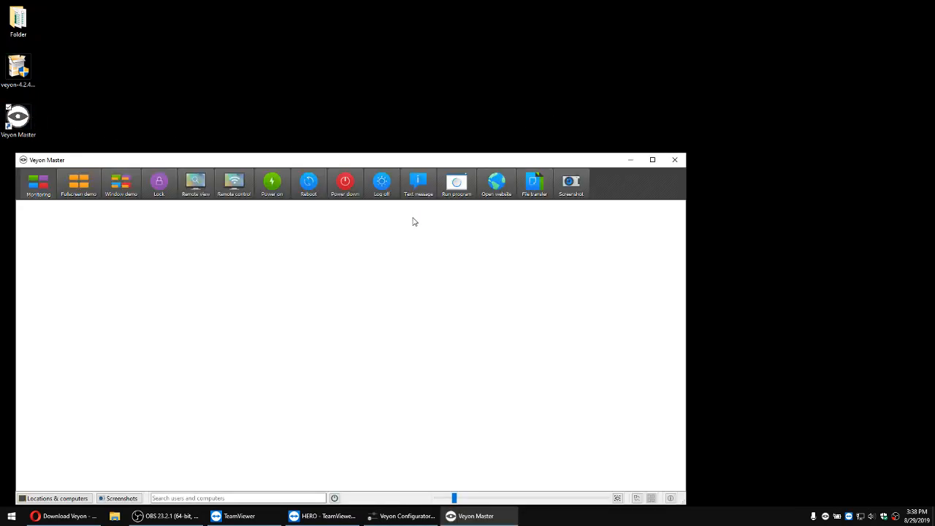
{"action": "left_click_drag", "start_coordinate": [358, 161], "coordinate": [473, 111]}
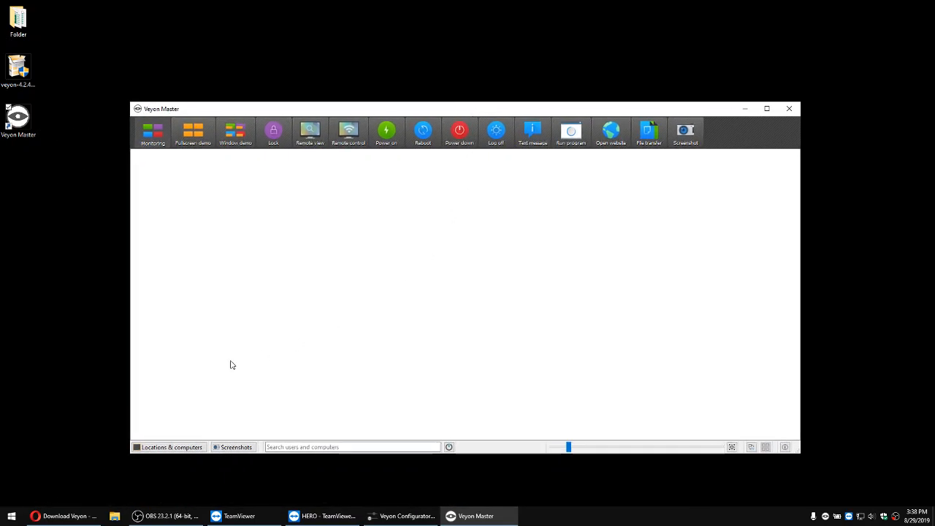
{"action": "left_click", "coordinate": [156, 448]}
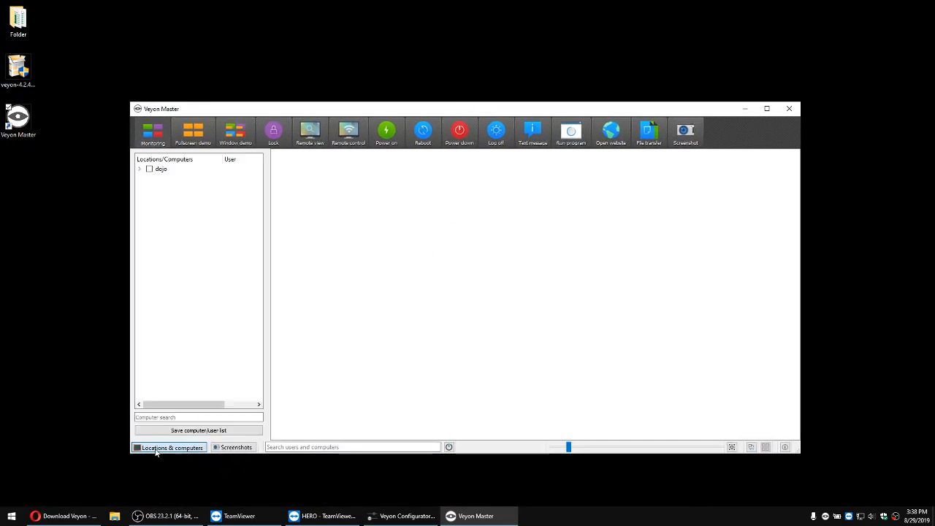
{"action": "left_click", "coordinate": [149, 168]}
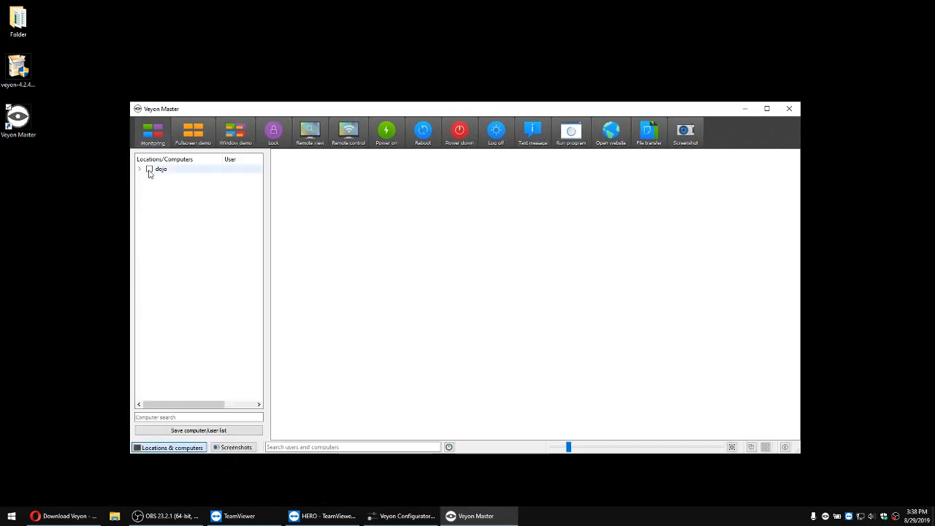
{"action": "left_click", "coordinate": [139, 169]}
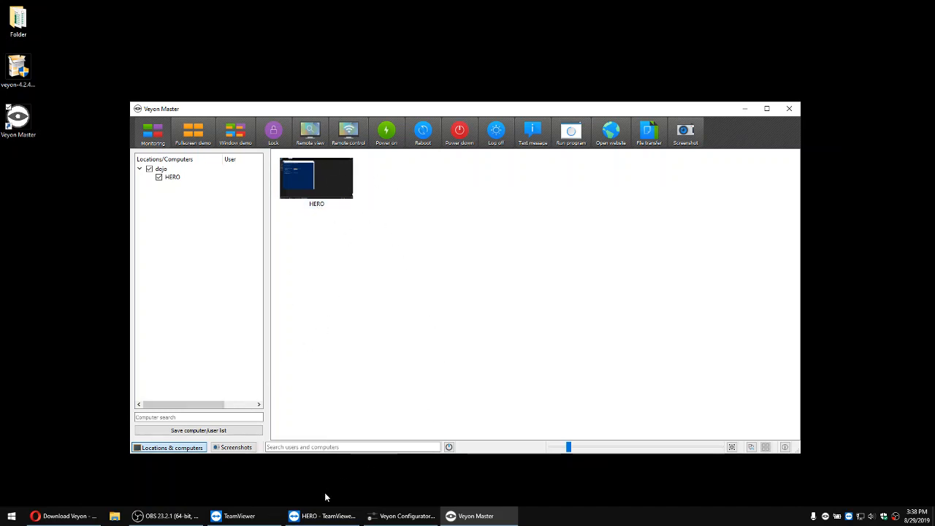
Step: Switch to the HERO client's TeamViewer session and minimize both PowerShell windows and the SNEAKERNET (E:) file window
{"action": "left_click", "coordinate": [338, 517]}
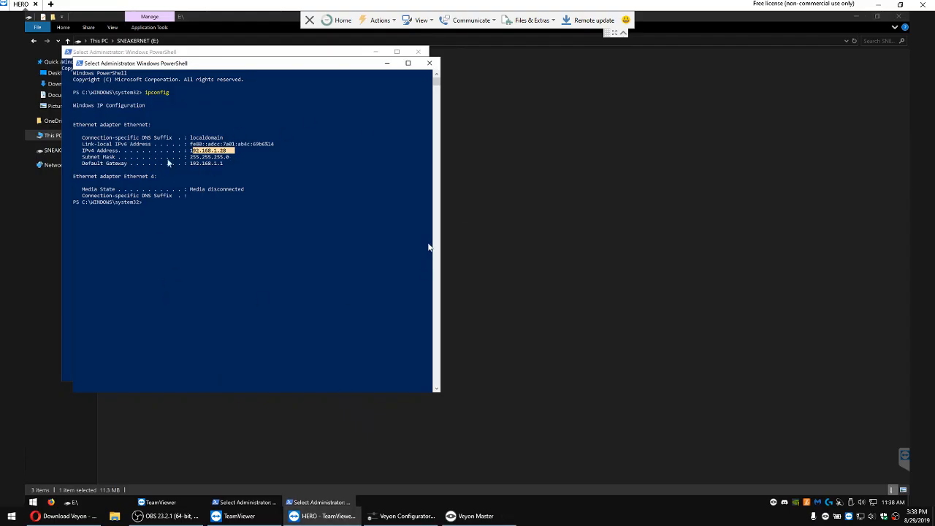
{"action": "left_click", "coordinate": [387, 62]}
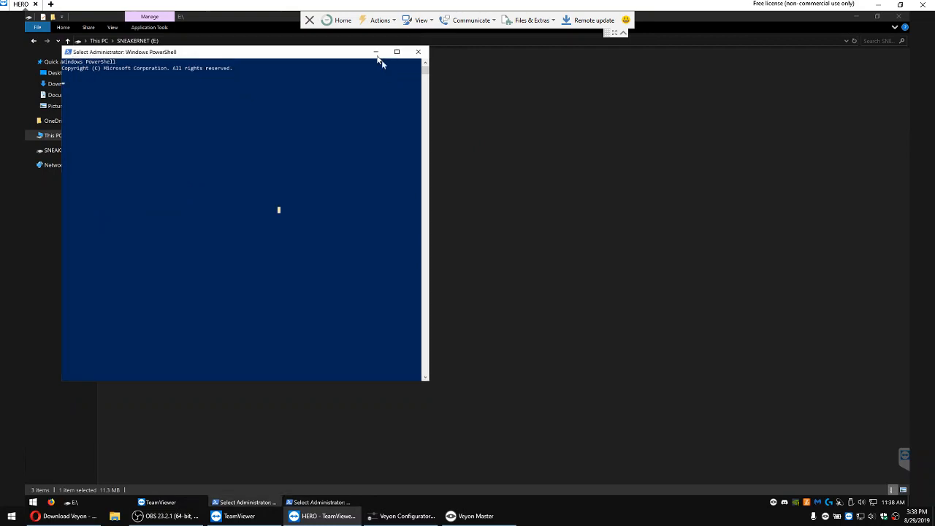
{"action": "left_click", "coordinate": [377, 54]}
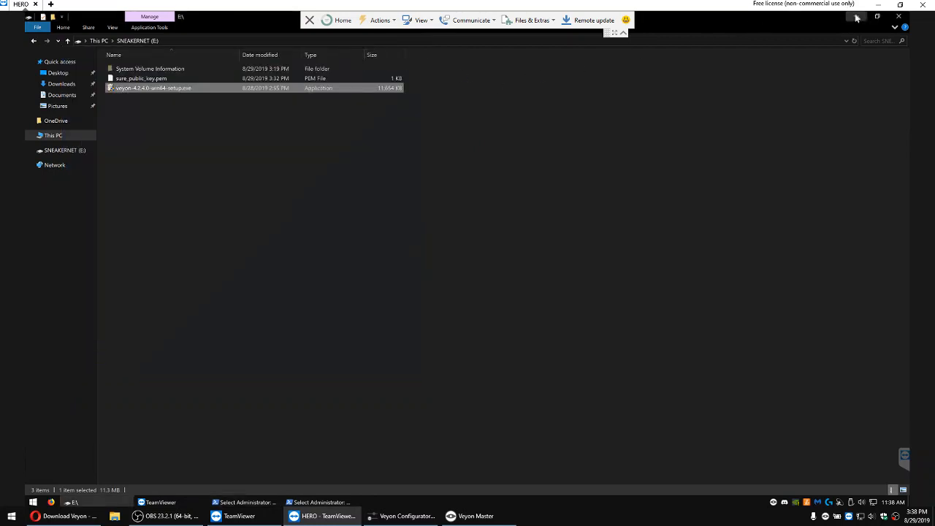
{"action": "left_click", "coordinate": [856, 16]}
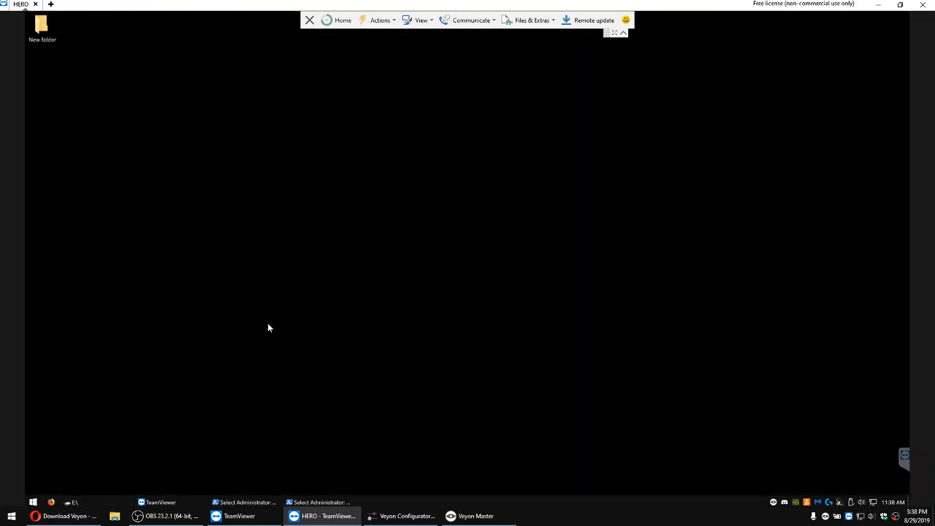
Step: Switch to Veyon Master, run and stop a fullscreen demo on HERO, and start a window demo
{"action": "left_click", "coordinate": [475, 516]}
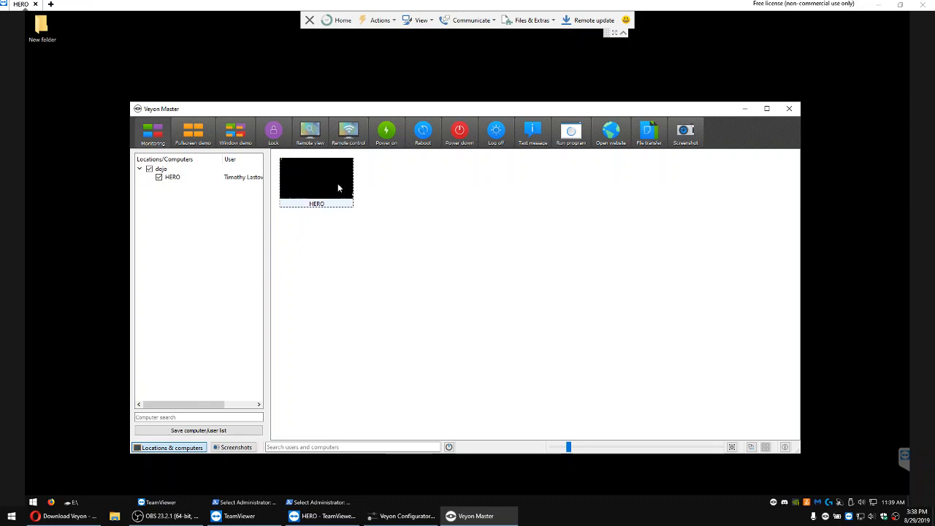
{"action": "mouse_move", "coordinate": [338, 188]}
{"action": "left_click", "coordinate": [200, 137]}
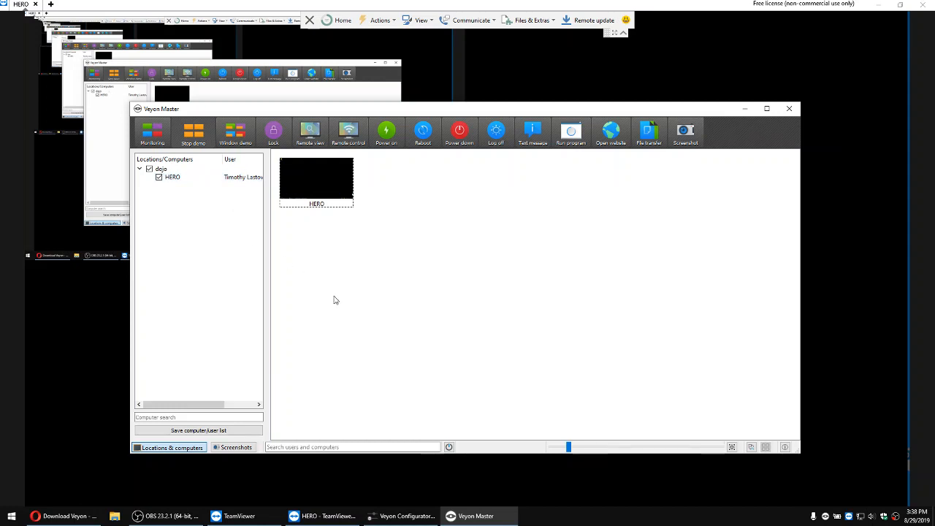
{"action": "left_click", "coordinate": [194, 139]}
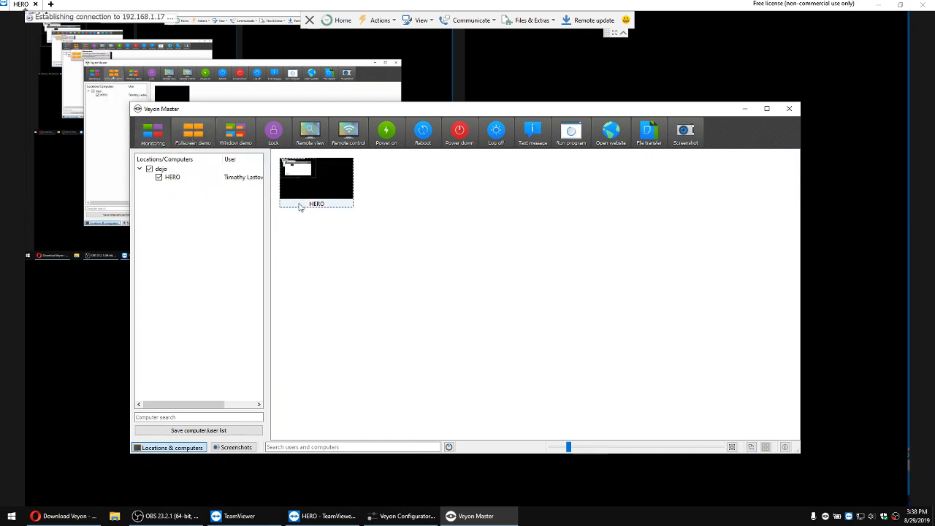
{"action": "left_click", "coordinate": [247, 140]}
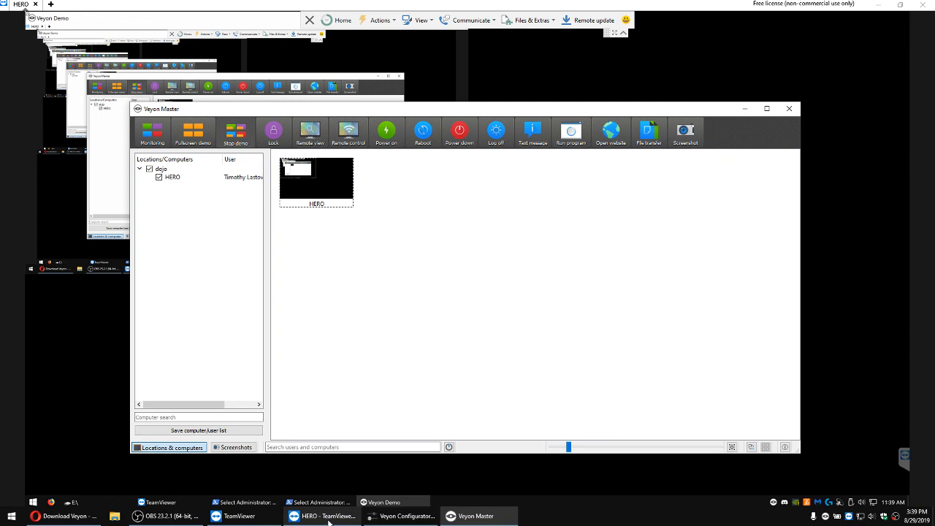
Step: Check the window demo in HERO's TeamViewer session, and stop the demo in Veyon Master
{"action": "left_click", "coordinate": [880, 4]}
{"action": "left_click", "coordinate": [322, 516]}
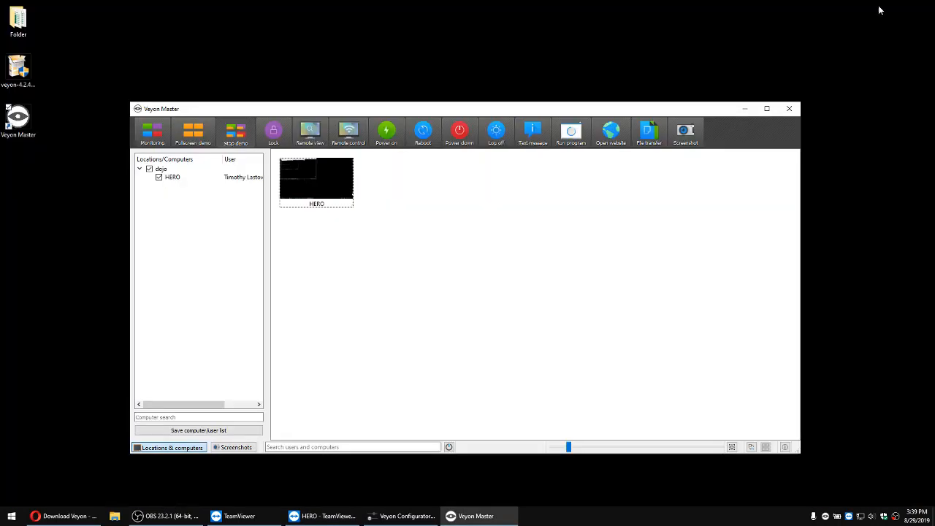
{"action": "left_click", "coordinate": [879, 5]}
{"action": "left_click", "coordinate": [237, 144]}
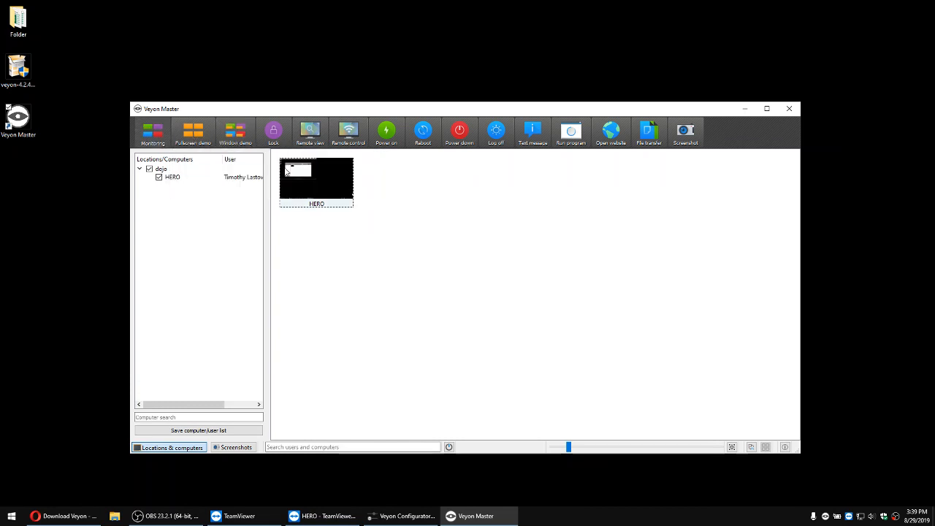
Step: Lock HERO from Veyon Master, check the lock screen in its TeamViewer session, and unlock it
{"action": "left_click", "coordinate": [276, 137]}
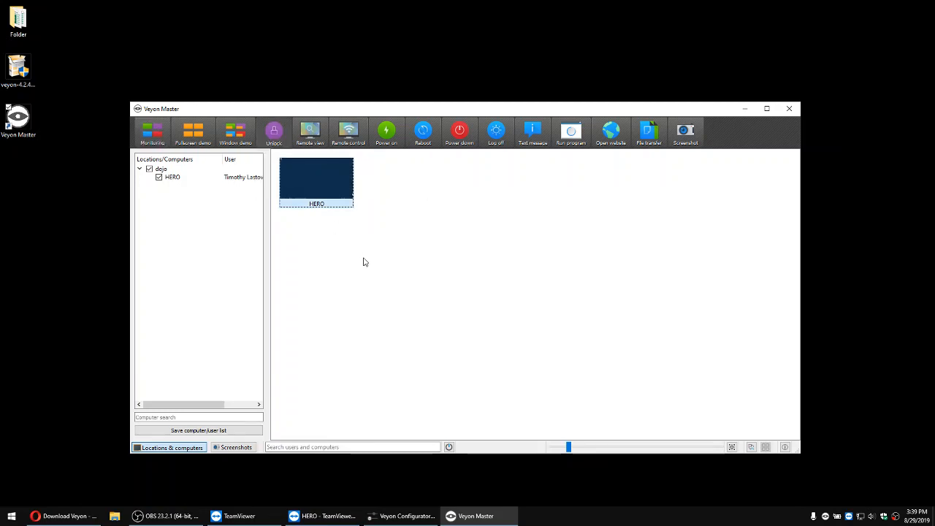
{"action": "left_click", "coordinate": [344, 519]}
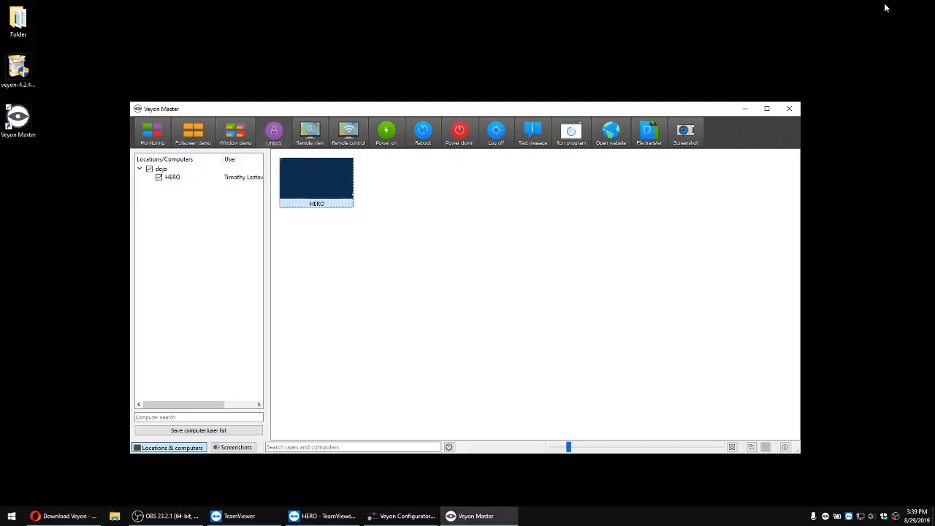
{"action": "left_click", "coordinate": [879, 5]}
{"action": "left_click", "coordinate": [274, 135]}
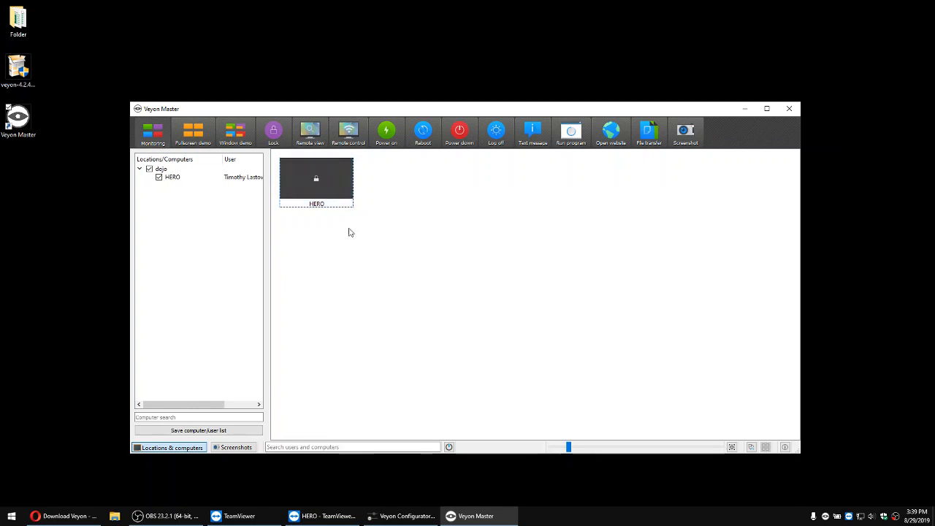
Step: Open and minimize a remote view of HERO, and do the same with a remote control window
{"action": "left_click", "coordinate": [311, 133]}
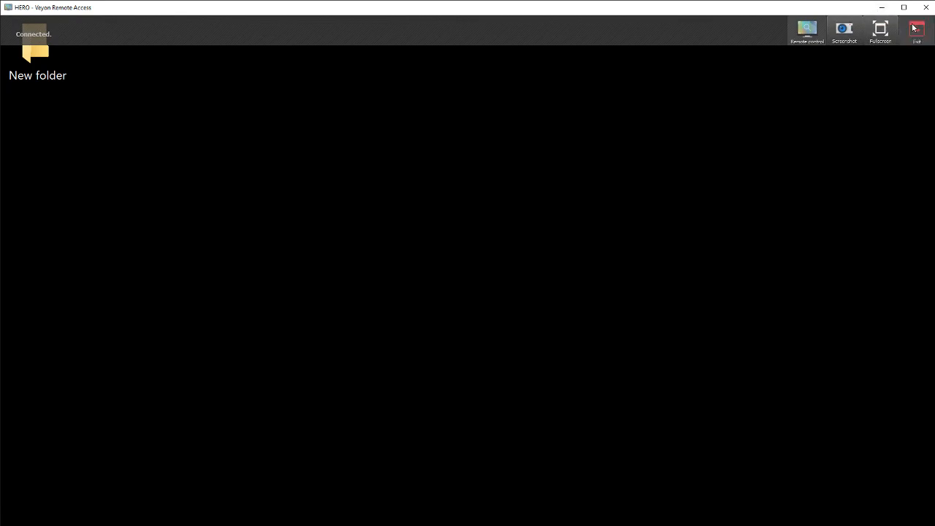
{"action": "left_click", "coordinate": [884, 14]}
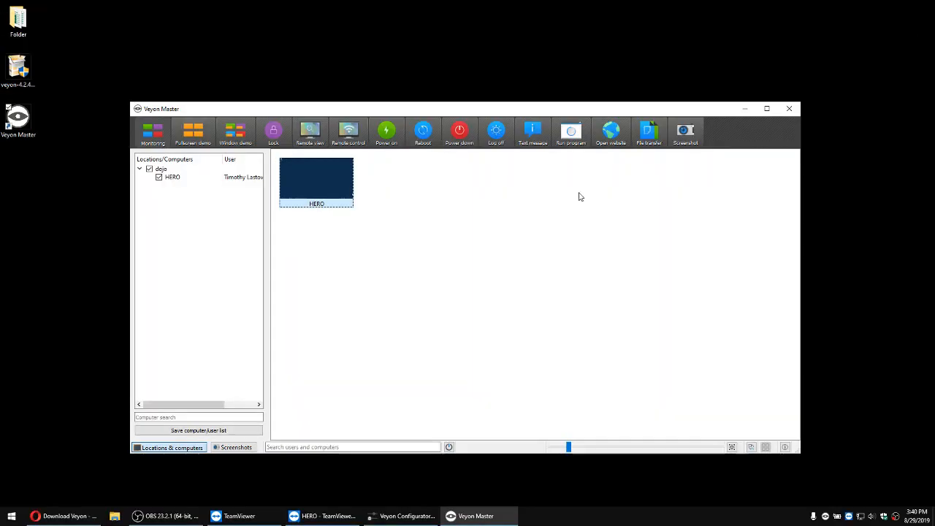
{"action": "left_click", "coordinate": [356, 137]}
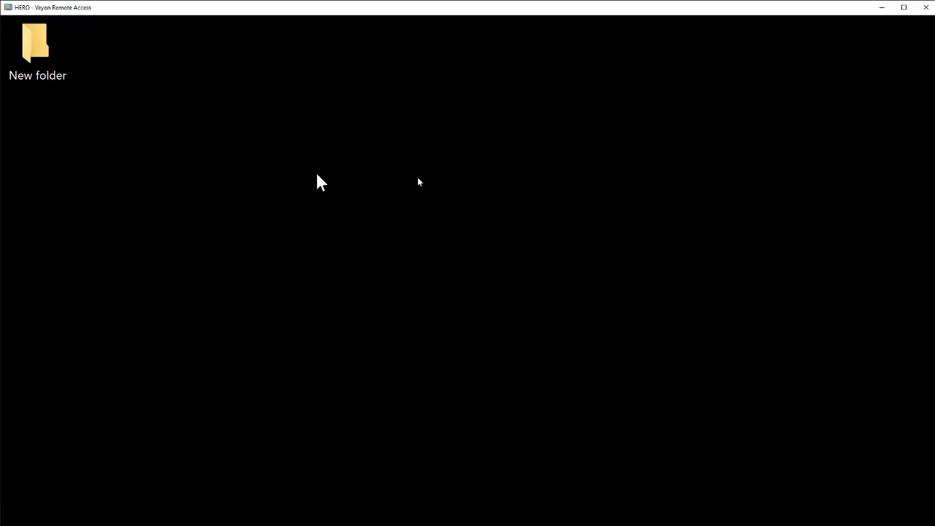
{"action": "left_click", "coordinate": [881, 7]}
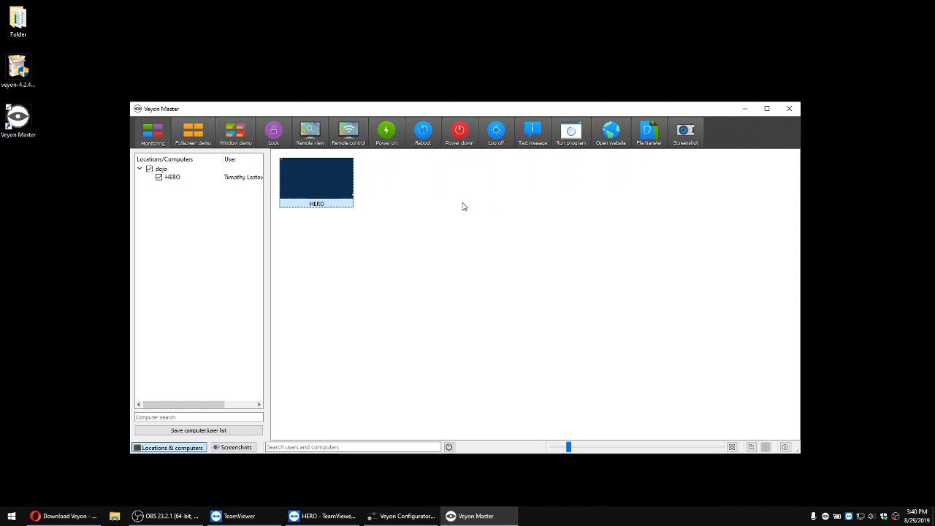
Step: Send HERO the text message "stop looking up fortnite memes!"
{"action": "left_click", "coordinate": [534, 138]}
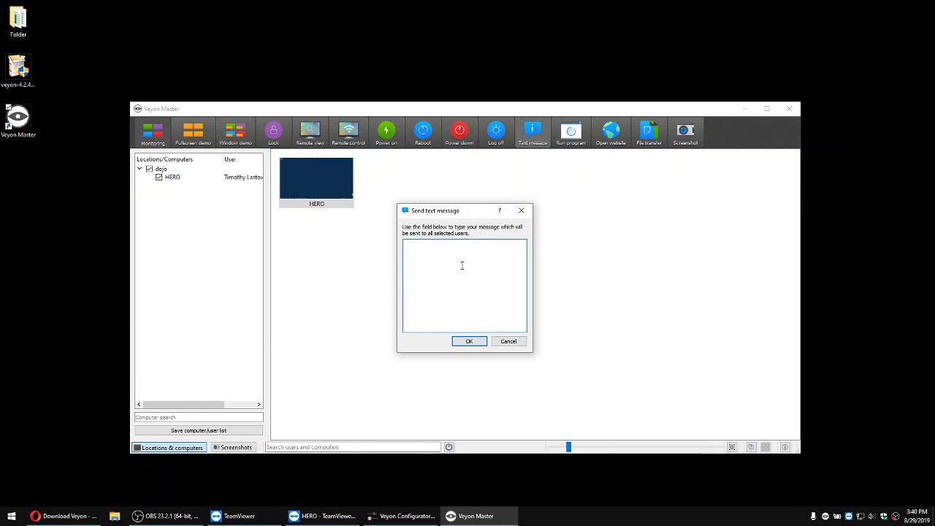
{"action": "type", "text": "stoo looking up fortnite memes!"}
{"action": "left_click", "coordinate": [471, 342]}
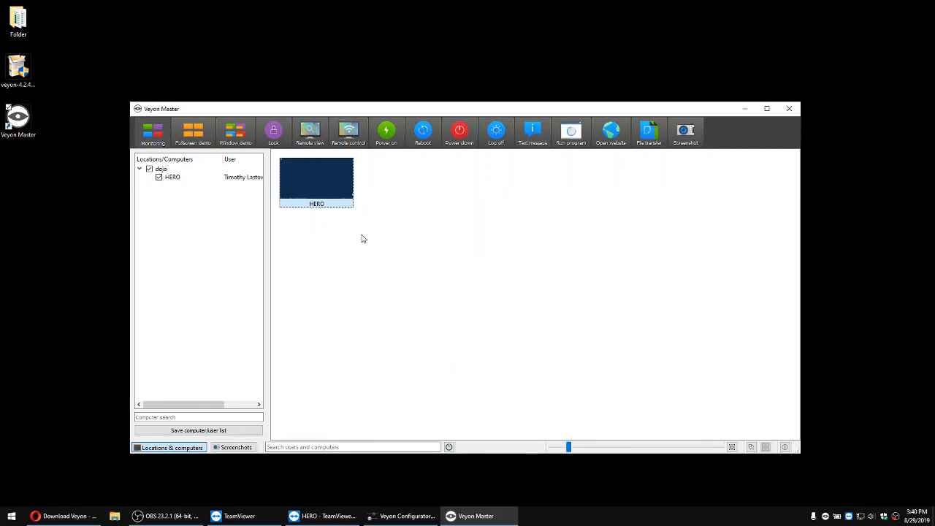
Step: Switch to HERO's TeamViewer session, dismiss the message from the teacher, and minimize the session
{"action": "left_click", "coordinate": [321, 516]}
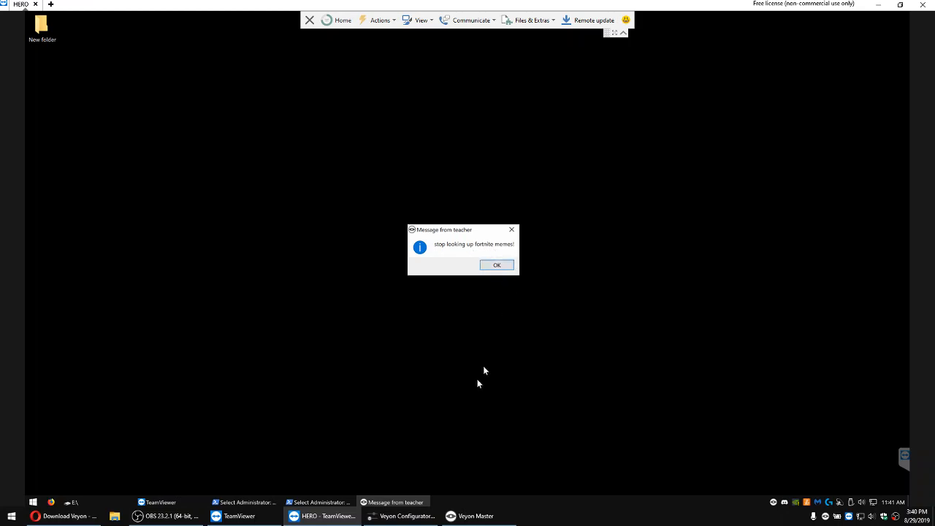
{"action": "left_click", "coordinate": [487, 268]}
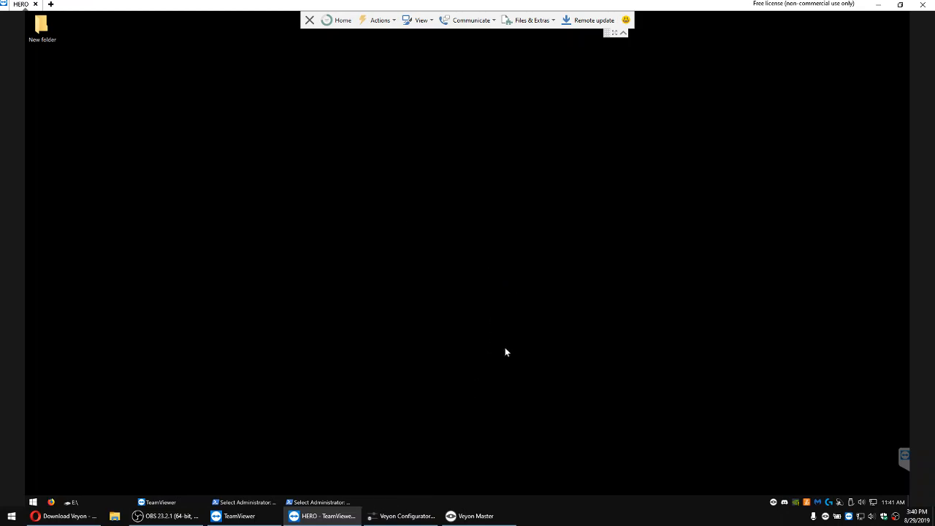
{"action": "left_click", "coordinate": [876, 6]}
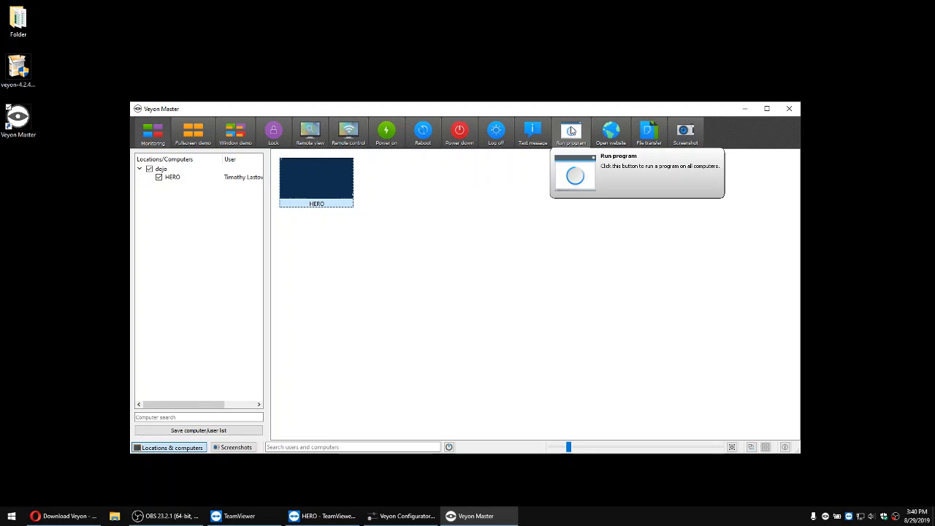
Step: Look at the dialog for running programs on HERO and cancel it
{"action": "left_click", "coordinate": [572, 130]}
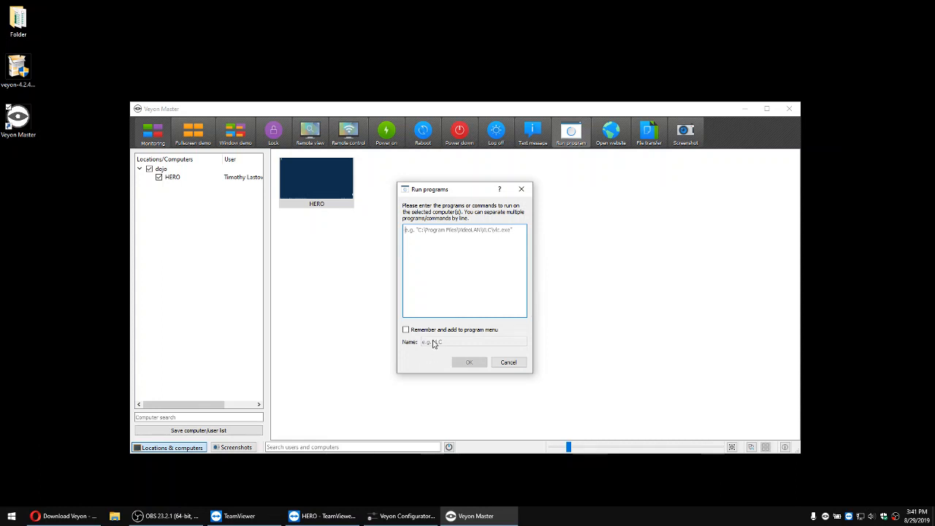
{"action": "left_click", "coordinate": [506, 363]}
{"action": "left_click", "coordinate": [612, 139]}
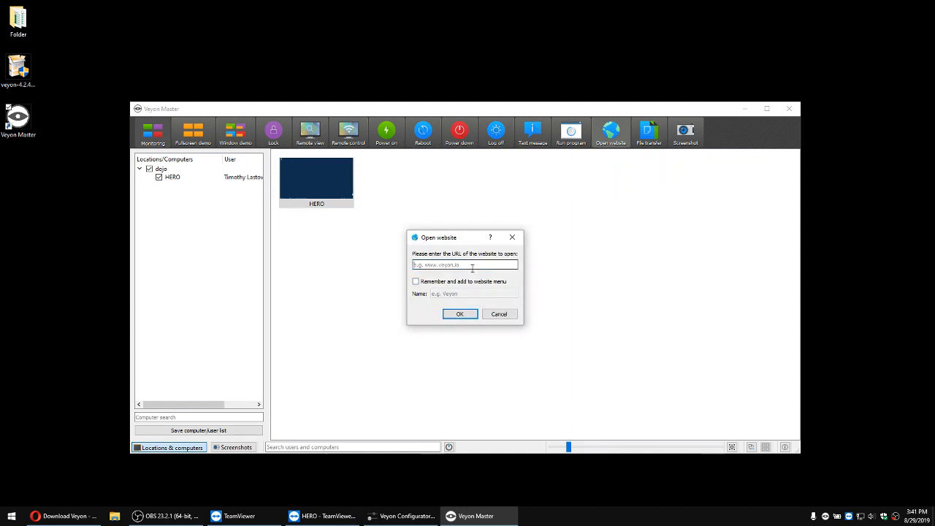
{"action": "type", "text": "www.tinkercad.com"}
{"action": "key", "text": "Return"}
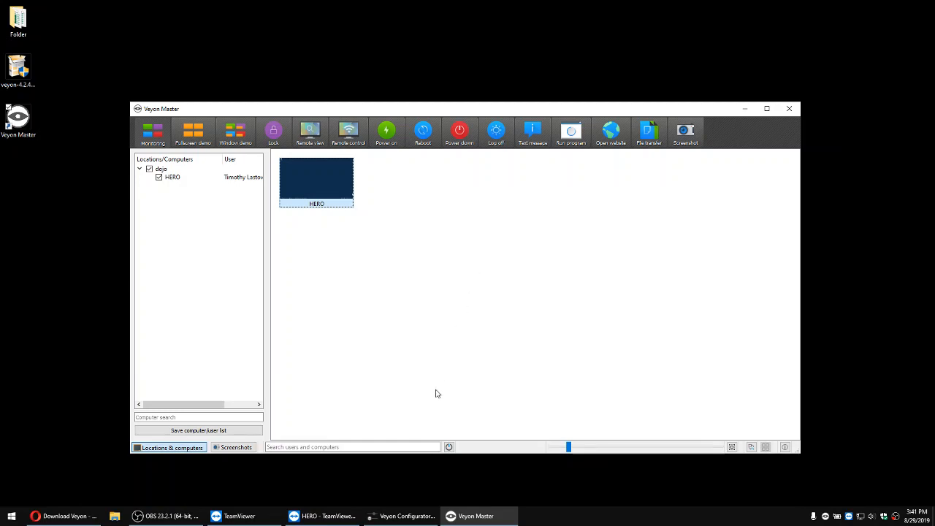
{"action": "left_click", "coordinate": [330, 515]}
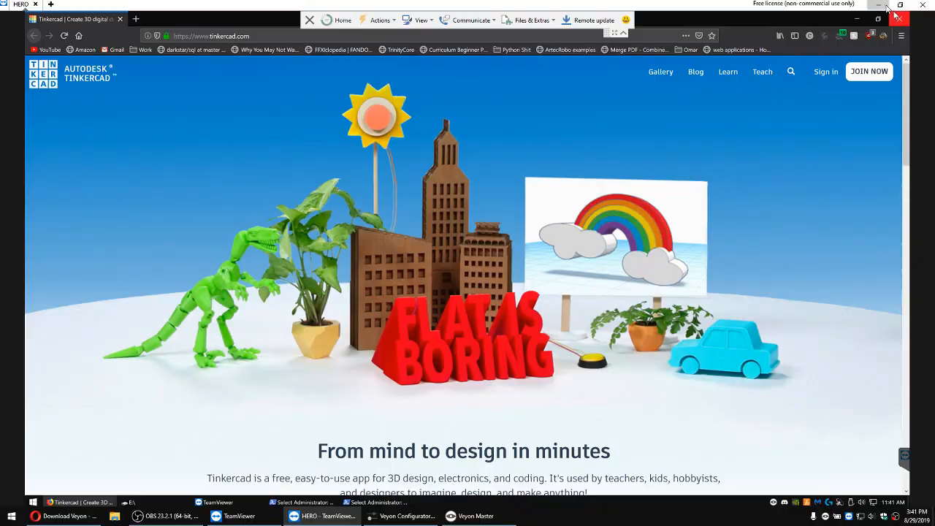
{"action": "left_click", "coordinate": [879, 5]}
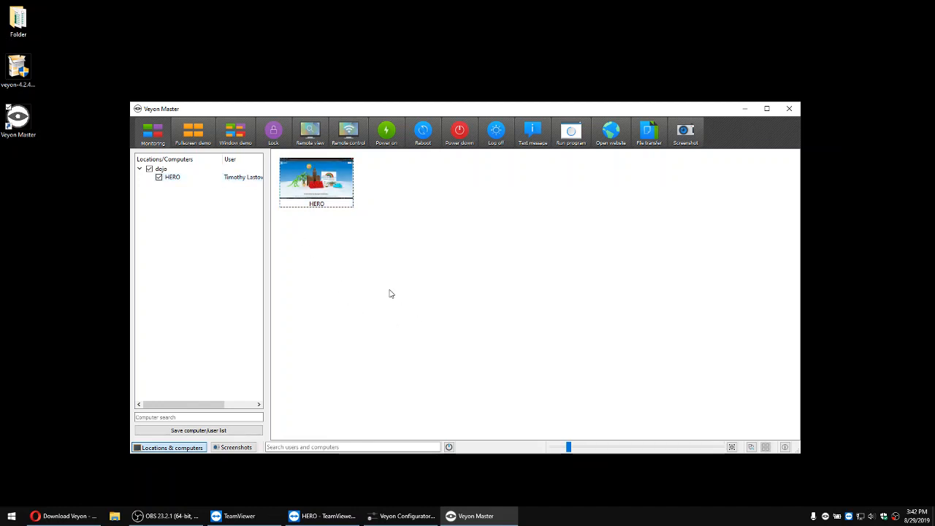
Step: Examine the commands available in the context menu of HERO's thumbnail and close it
{"action": "mouse_move", "coordinate": [327, 192]}
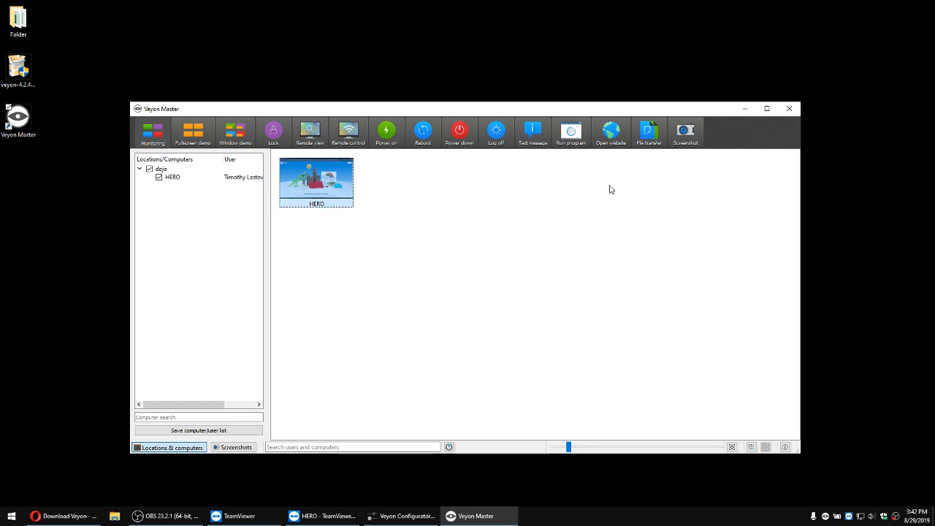
{"action": "right_click", "coordinate": [314, 177]}
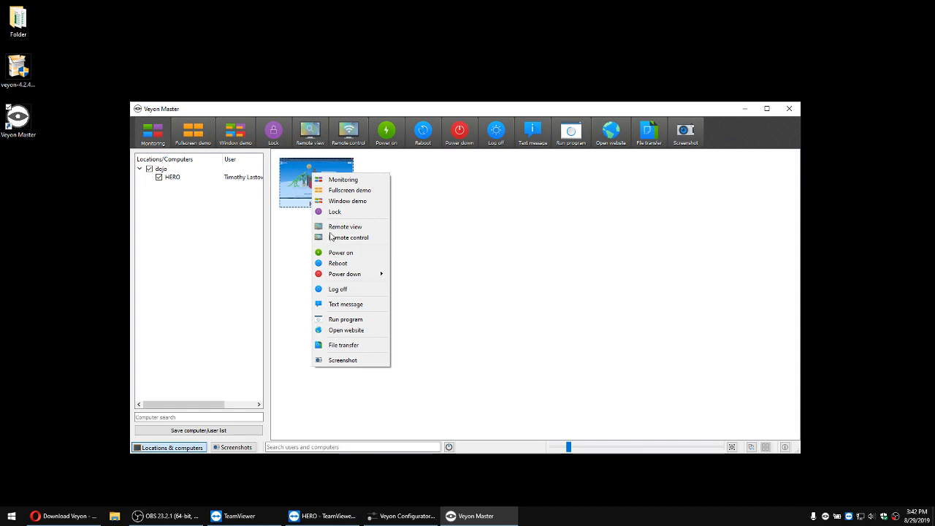
{"action": "left_click", "coordinate": [494, 182]}
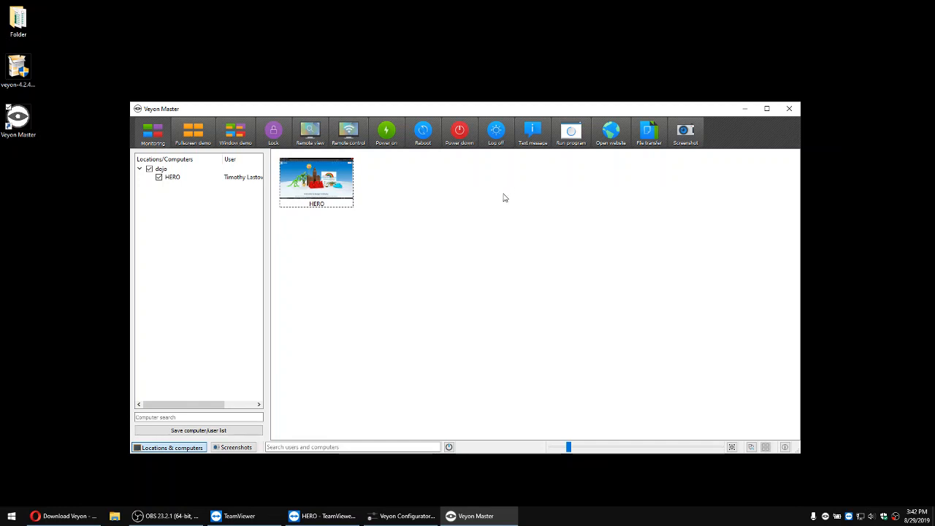
{"action": "left_click", "coordinate": [163, 519]}
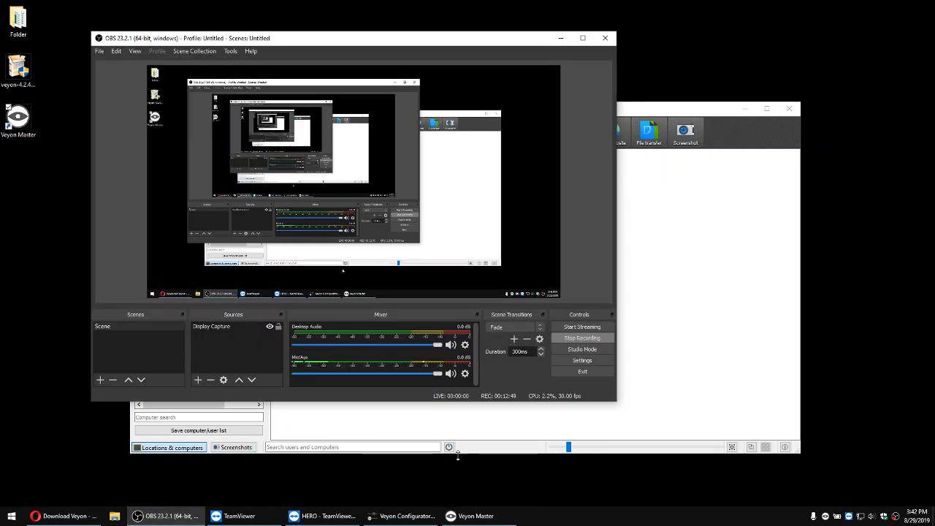